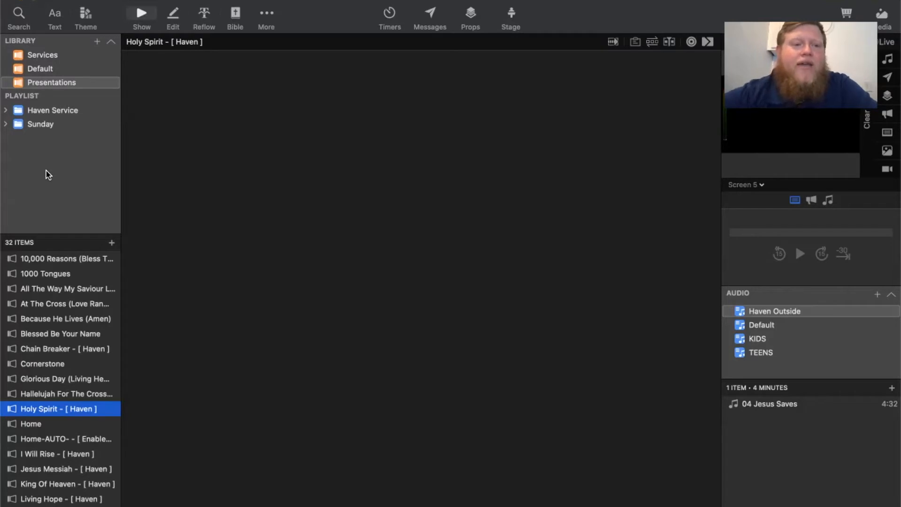
# - Create a new presentation named Test in the Default library with a size of 1920 x 1080
pyautogui.click(96, 41)
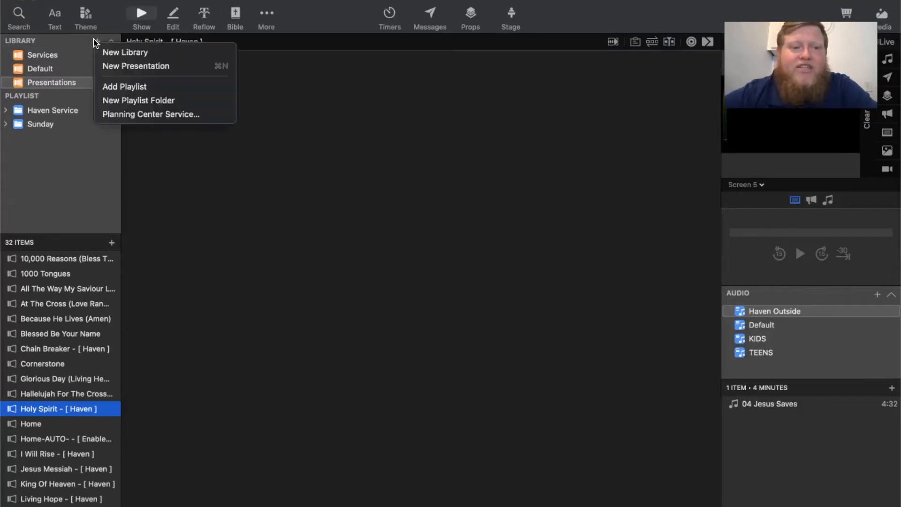
pyautogui.click(119, 70)
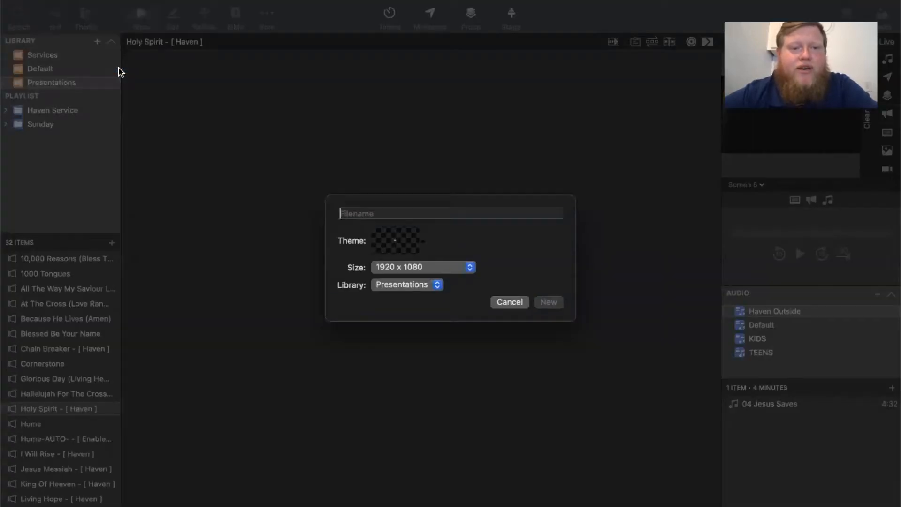
pyautogui.click(407, 285)
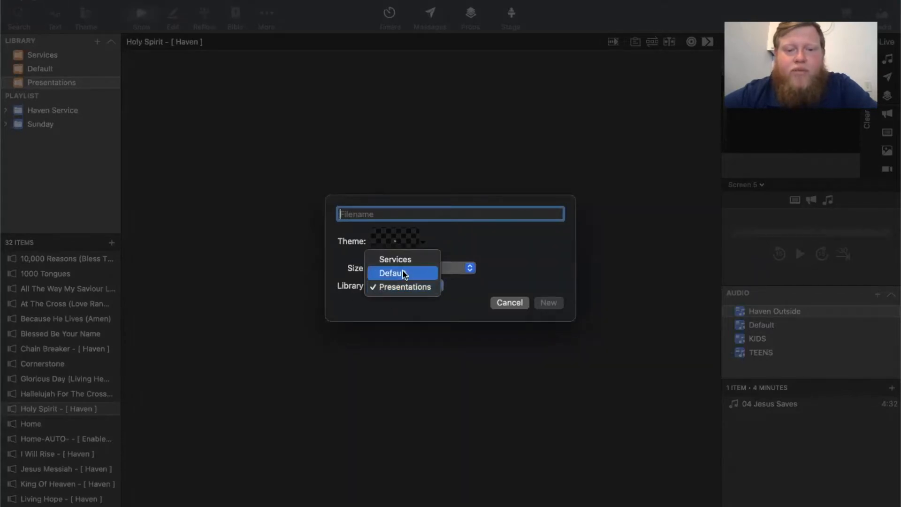
pyautogui.click(405, 273)
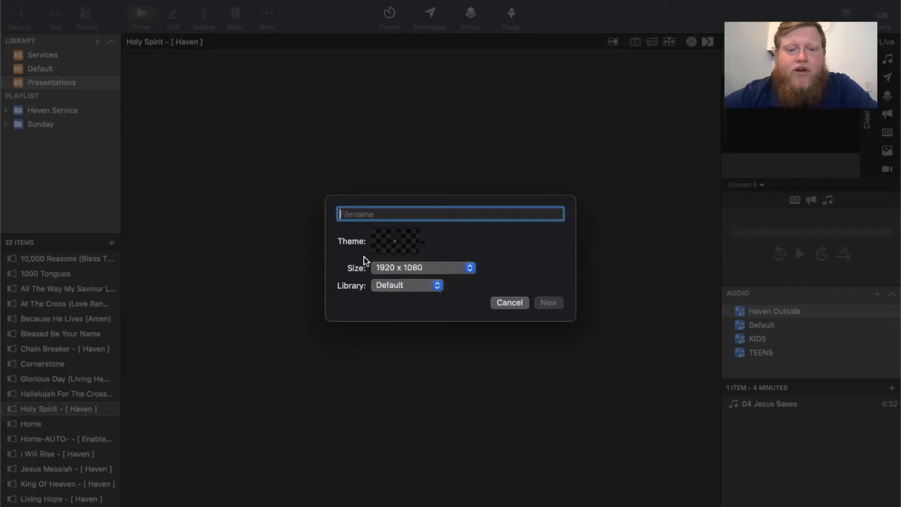
pyautogui.click(458, 268)
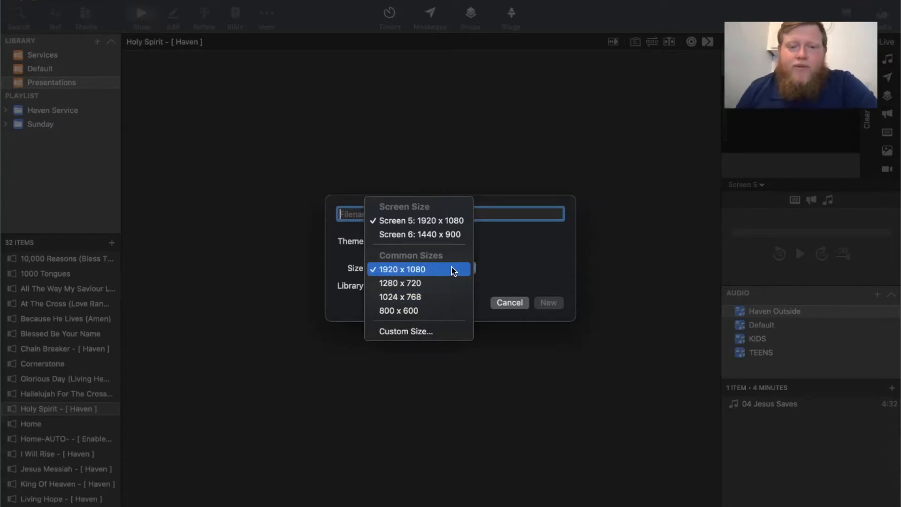
pyautogui.click(454, 271)
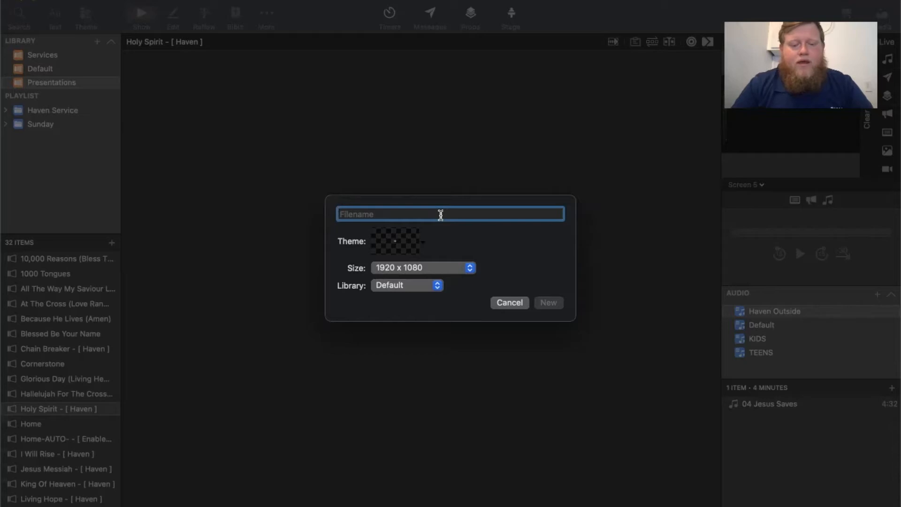
pyautogui.write('Test')
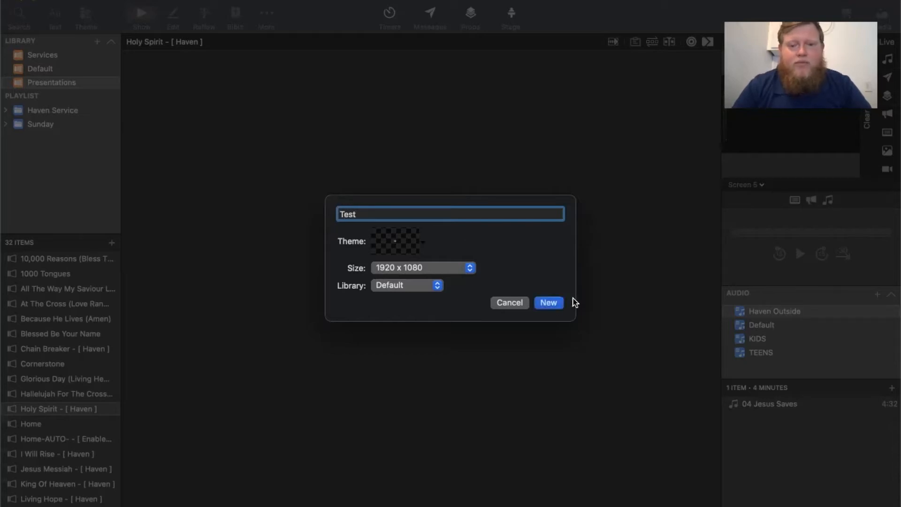
pyautogui.click(548, 302)
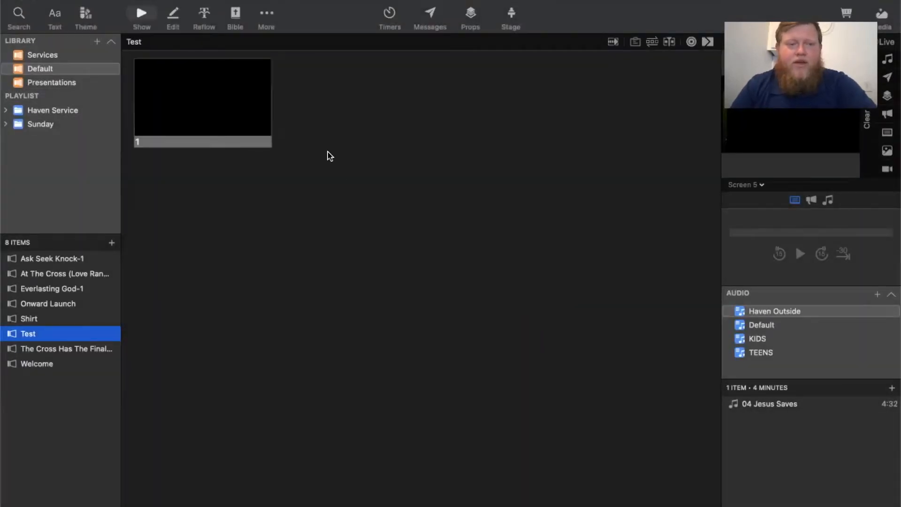
# - Open the Test presentation's slide for editing and delete the placeholder text from its text box
pyautogui.click(249, 125)
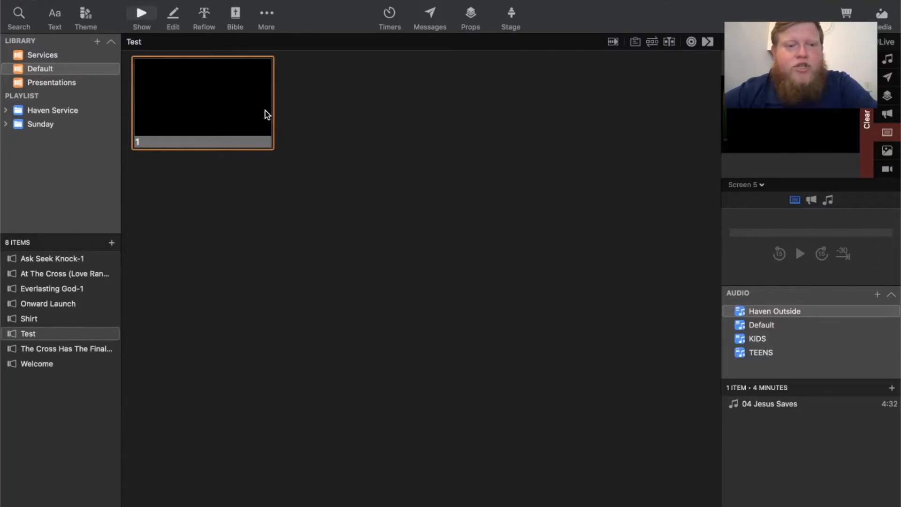
pyautogui.click(172, 14)
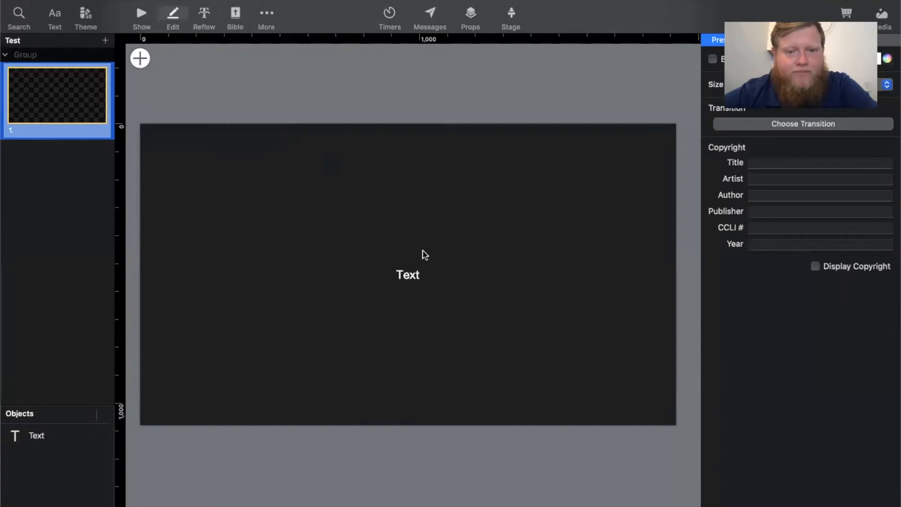
pyautogui.click(411, 274)
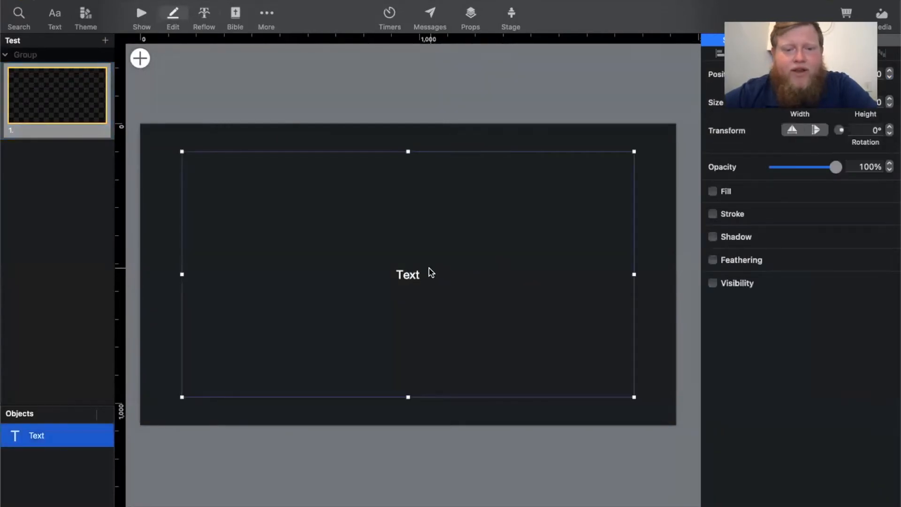
pyautogui.doubleClick(411, 274)
pyautogui.press('BackSpace')
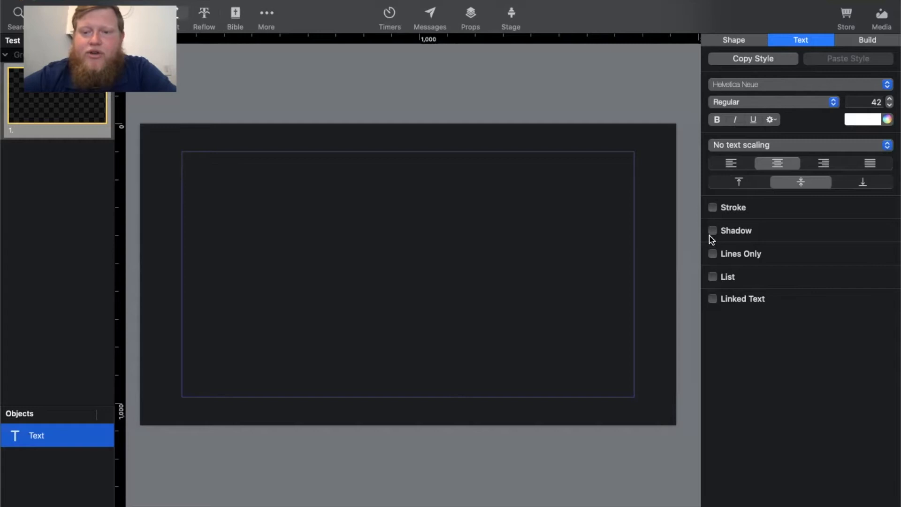
pyautogui.click(713, 208)
pyautogui.click(713, 208)
pyautogui.click(713, 208)
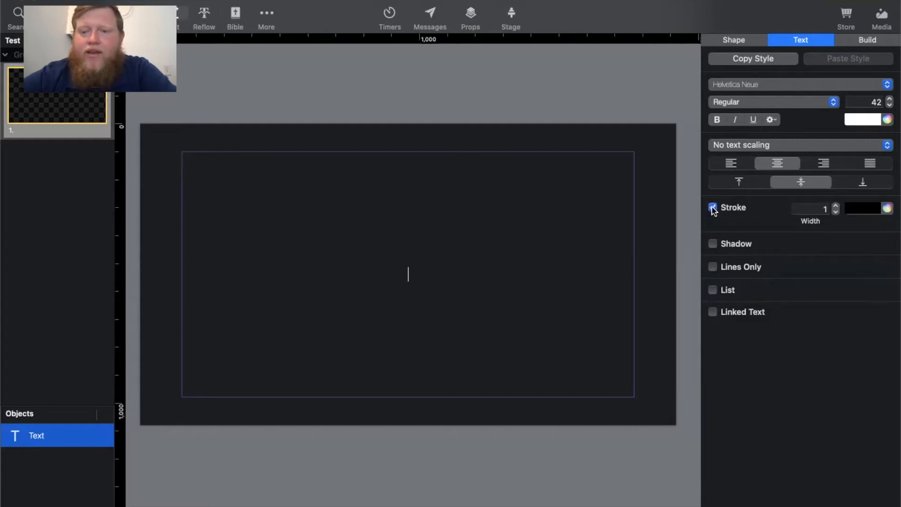
pyautogui.click(713, 208)
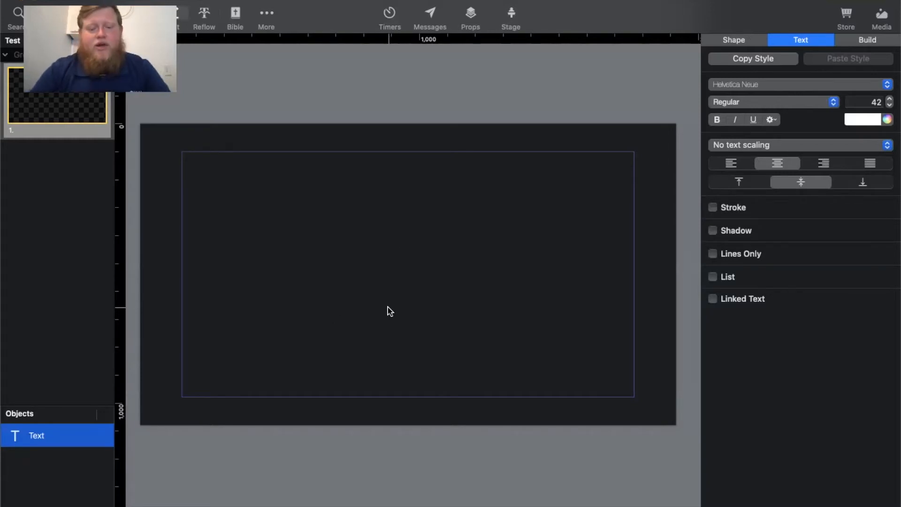
# - Enter "Test" in the slide's text box and set its font to Inner Mounting Flame
pyautogui.write('Test')
pyautogui.moveTo(489, 272); pyautogui.dragTo(328, 263)
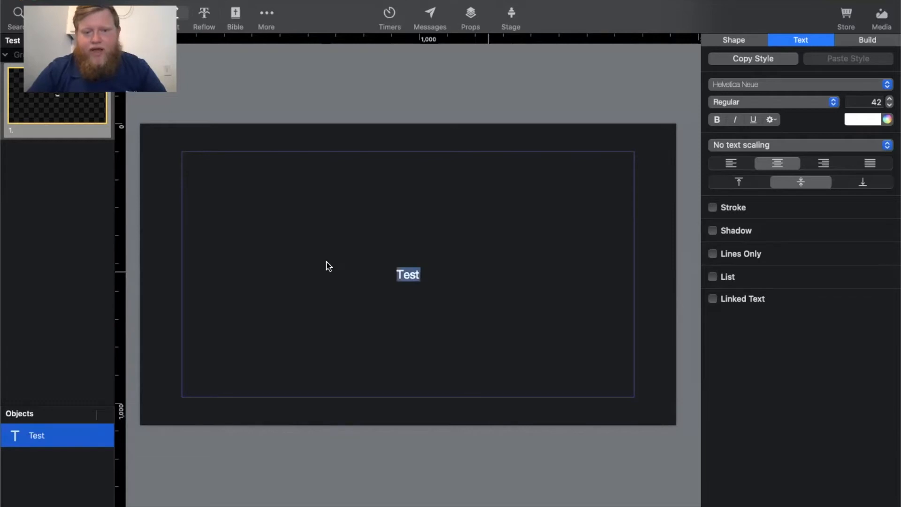
pyautogui.click(836, 85)
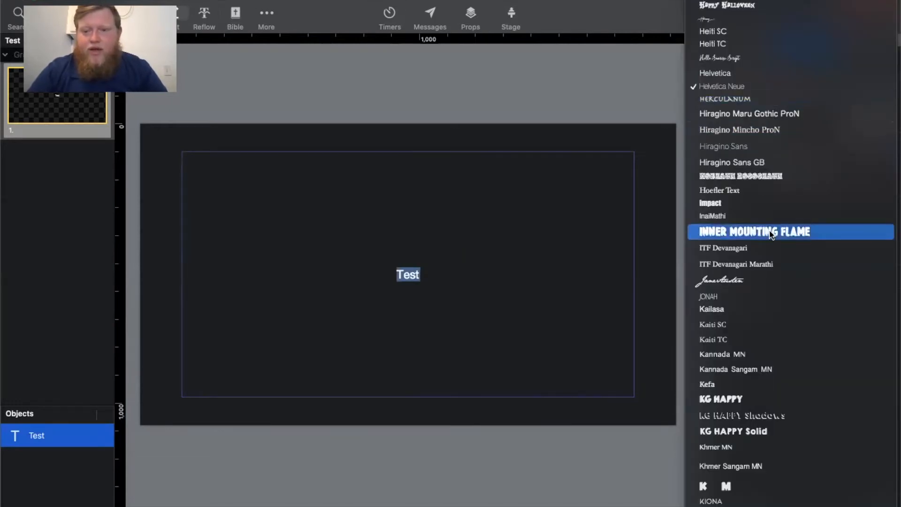
pyautogui.click(771, 233)
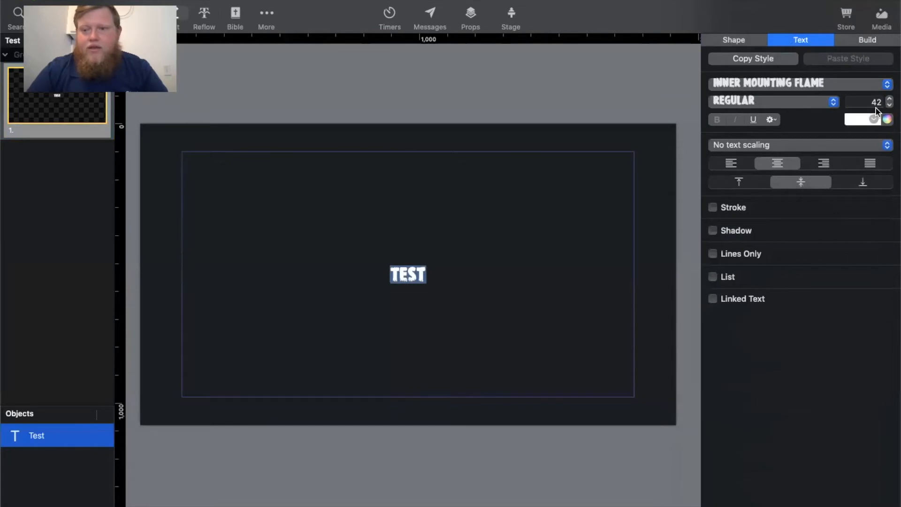
# - Increase the font size of the word "Test" to 57
pyautogui.click(889, 99)
pyautogui.click(890, 98)
pyautogui.click(890, 99)
pyautogui.click(890, 99)
pyautogui.click(890, 98)
pyautogui.click(890, 99)
pyautogui.click(889, 99)
pyautogui.click(890, 99)
pyautogui.click(889, 98)
pyautogui.click(890, 99)
pyautogui.click(889, 99)
pyautogui.click(890, 99)
pyautogui.click(890, 99)
pyautogui.click(890, 100)
pyautogui.click(890, 99)
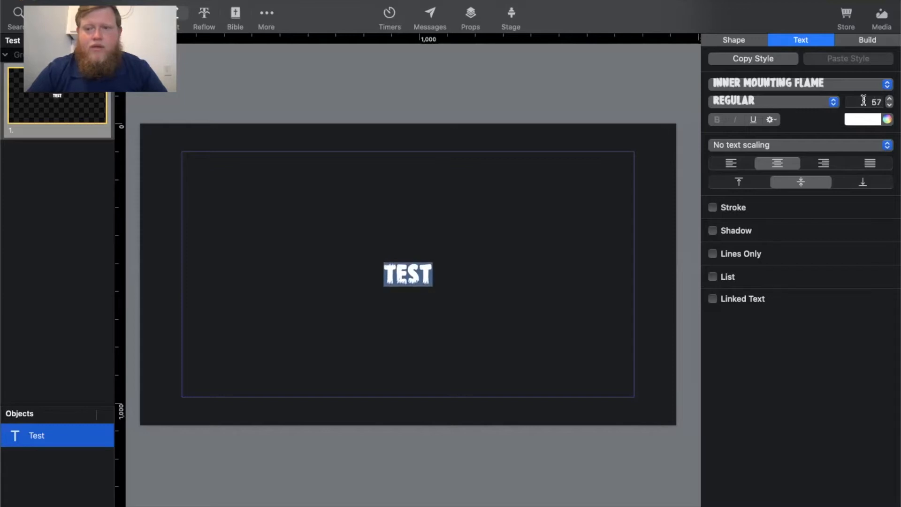
# - Set the font size of the word "Test" to 100
pyautogui.click(863, 100)
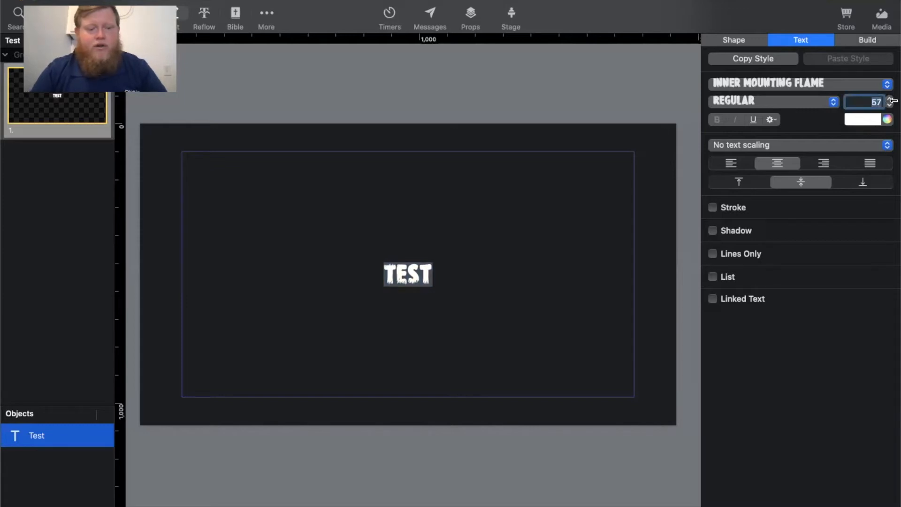
pyautogui.write('100')
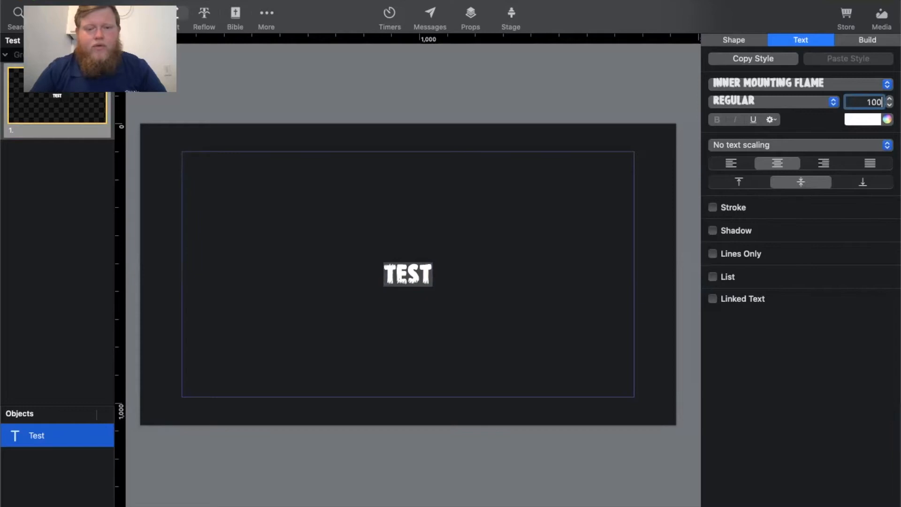
pyautogui.press('Return')
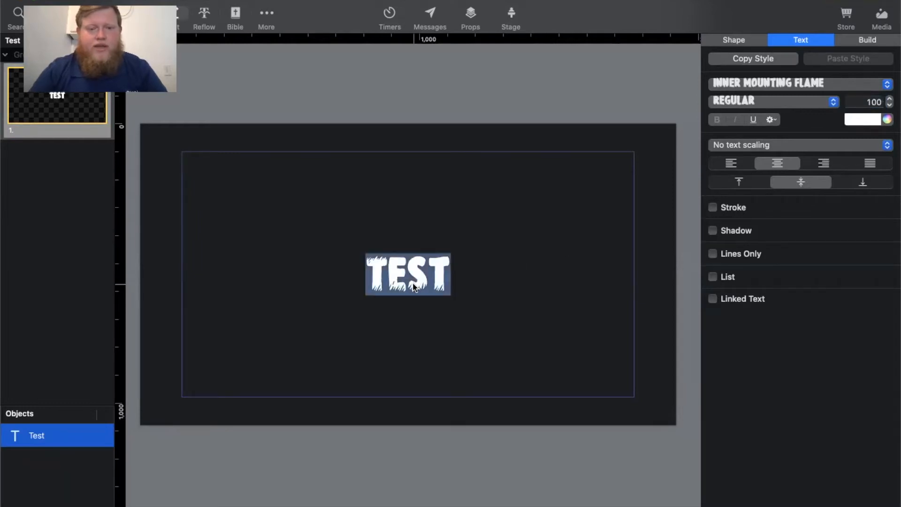
# - Delete all the text from the slide's text box and return from editing to the slide show view
pyautogui.click(451, 282)
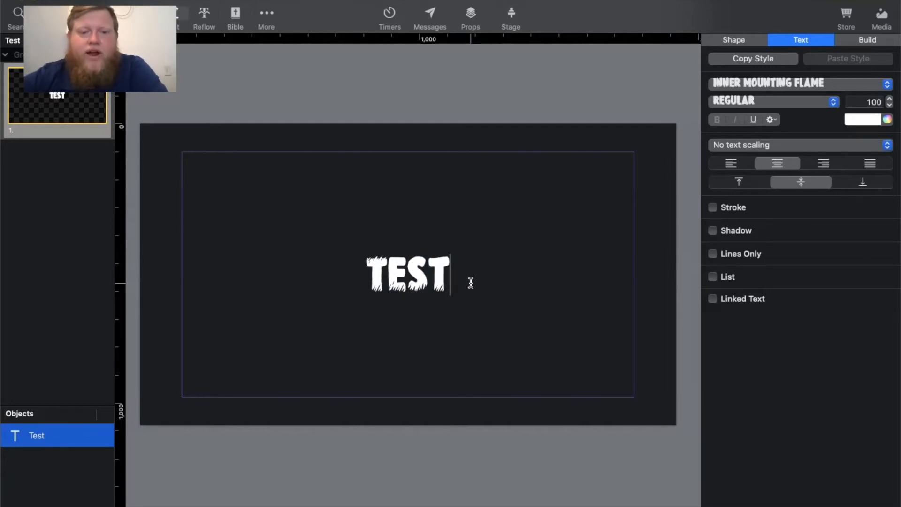
pyautogui.press('super+a')
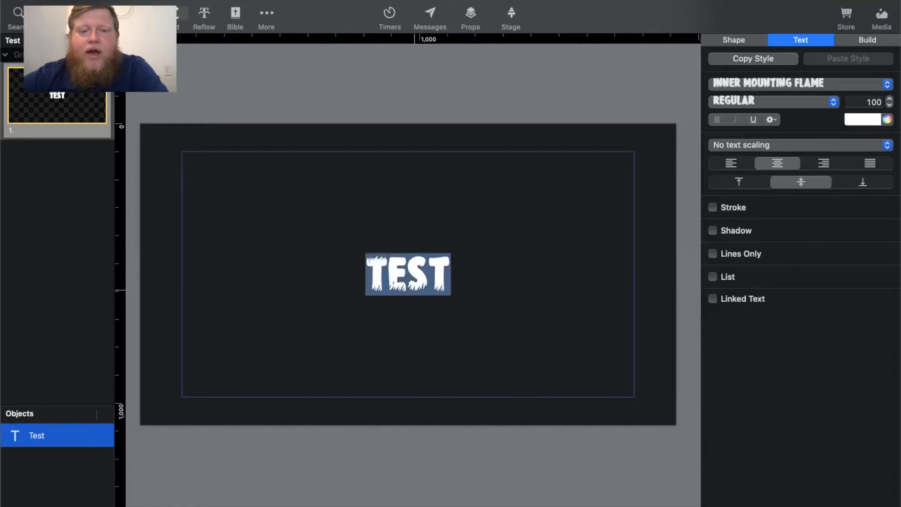
pyautogui.press('BackSpace')
pyautogui.click(388, 120)
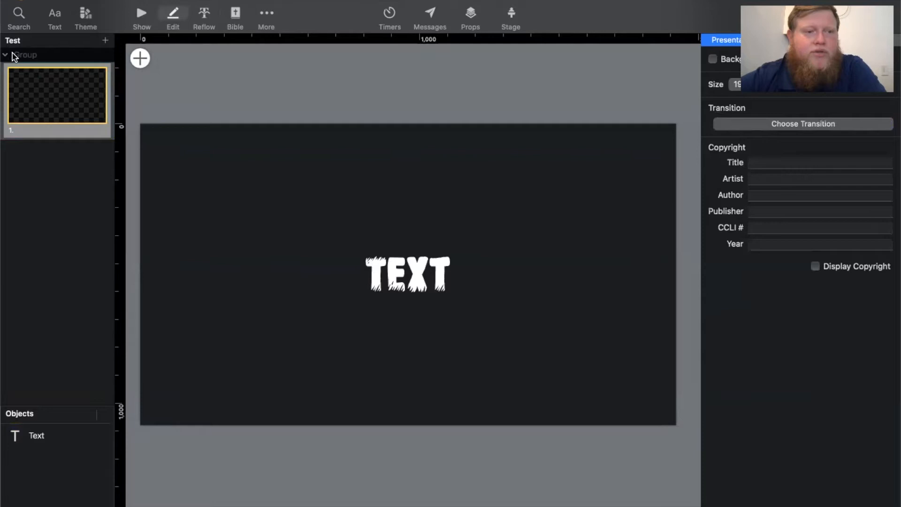
pyautogui.click(140, 19)
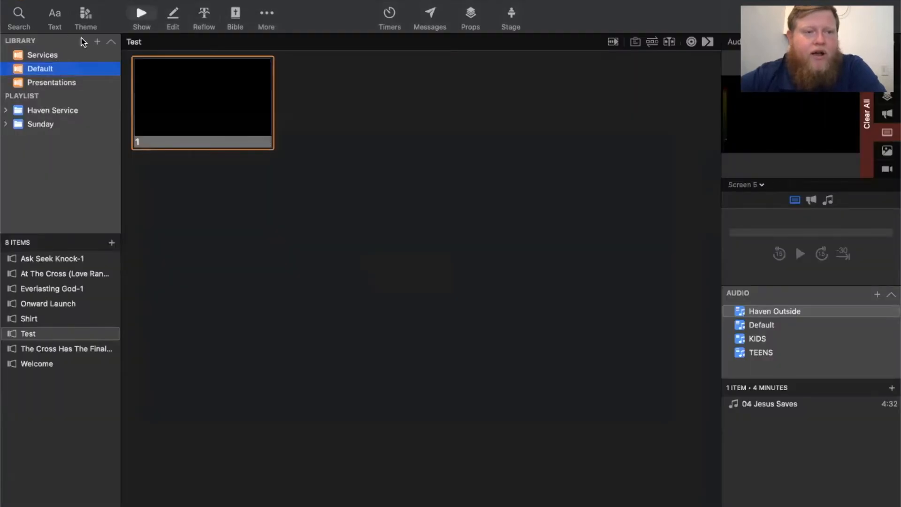
# - Start an import from SongSelect and search for "10000"
pyautogui.click(97, 42)
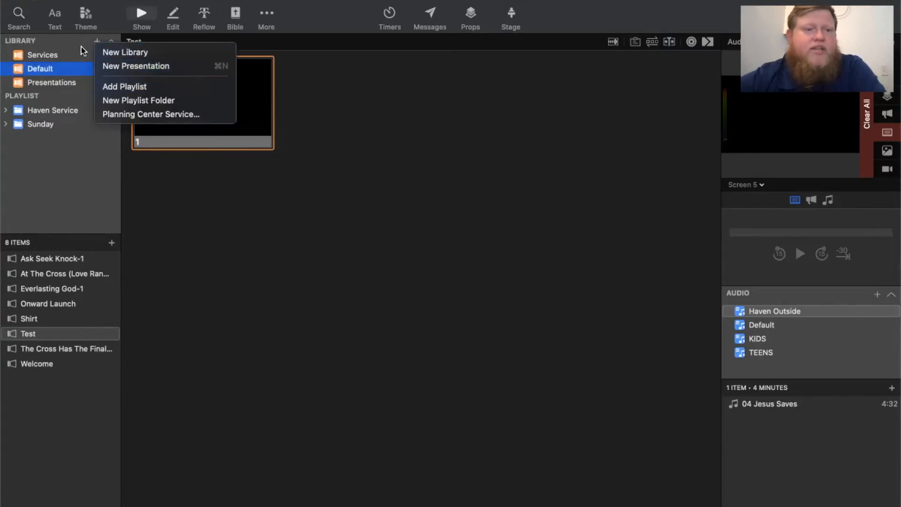
pyautogui.click(66, 42)
pyautogui.click(168, 0)
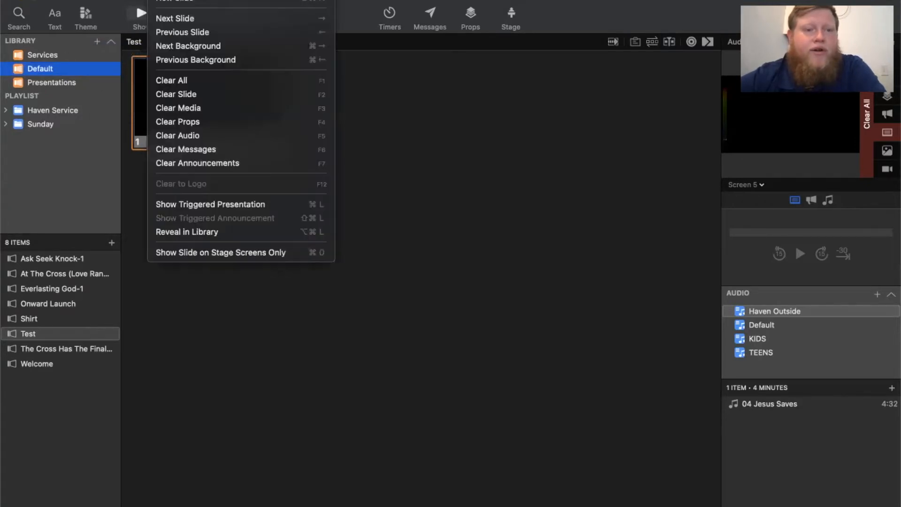
pyautogui.moveTo(106, 0)
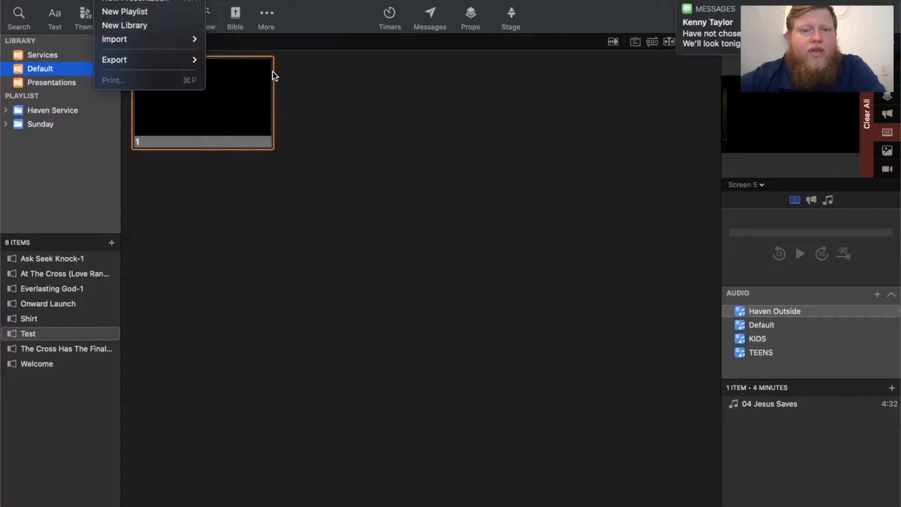
pyautogui.moveTo(181, 40)
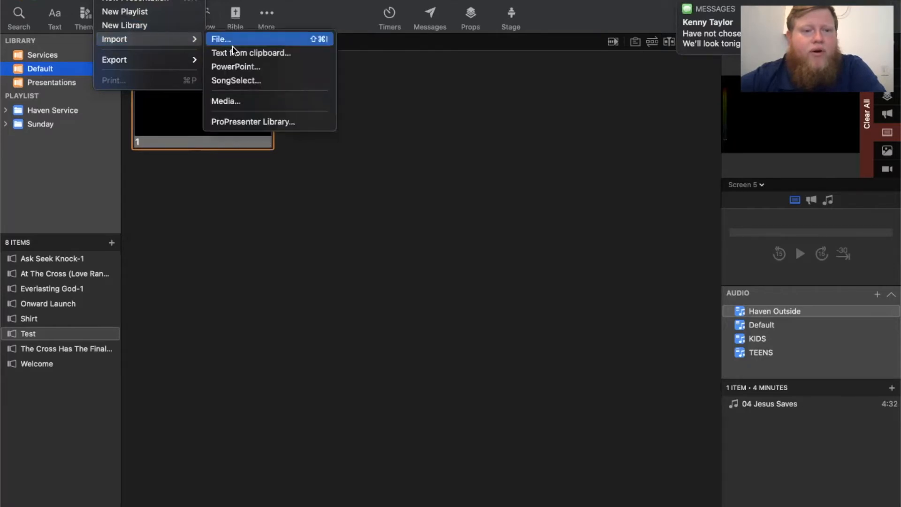
pyautogui.click(238, 80)
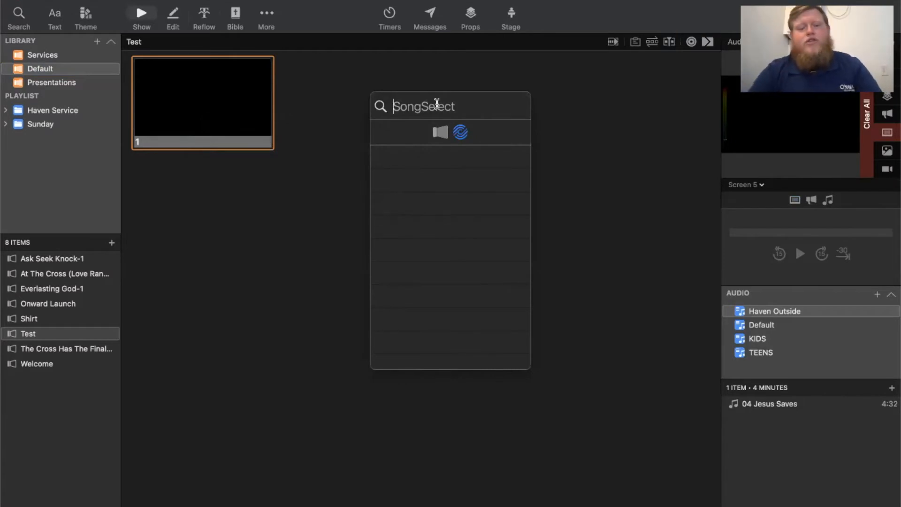
pyautogui.write('10000')
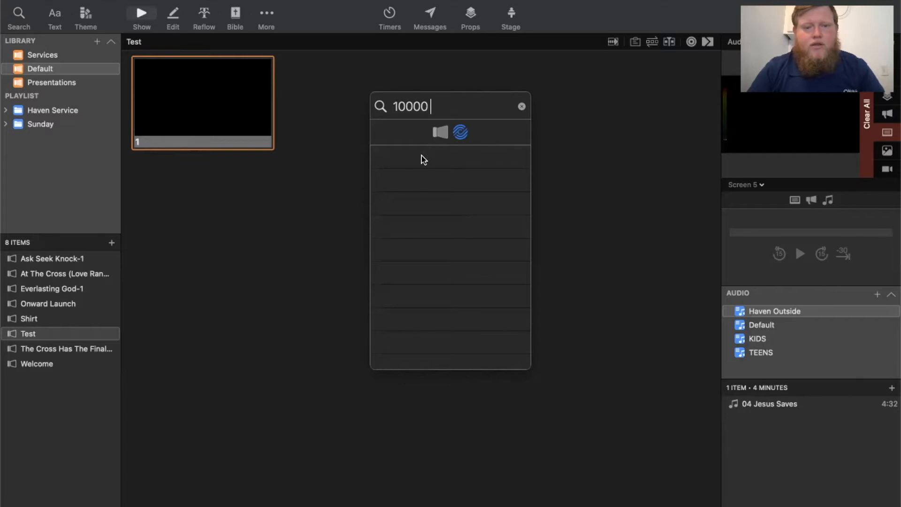
pyautogui.press('BackSpace')
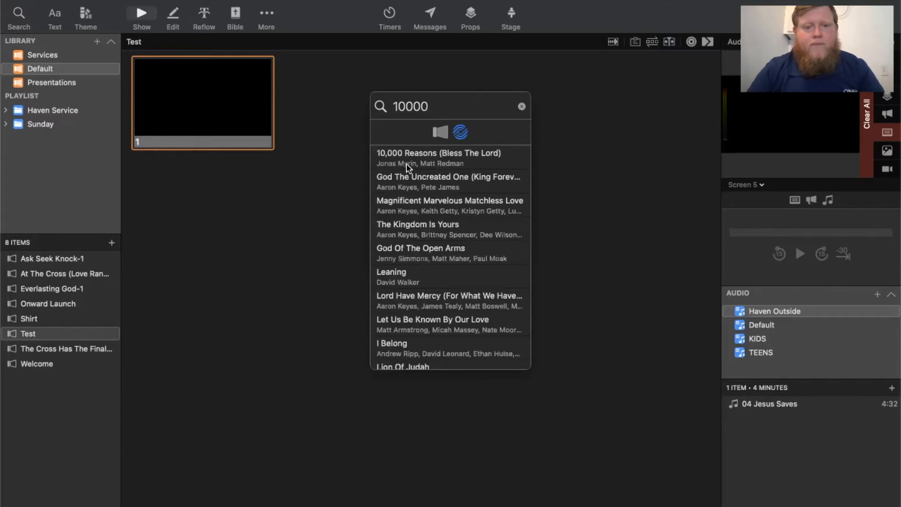
# - Choose 10,000 Reasons (Bless The Lord) for import and pick a lower-third theme from the Offset Shape & Text group
pyautogui.click(411, 163)
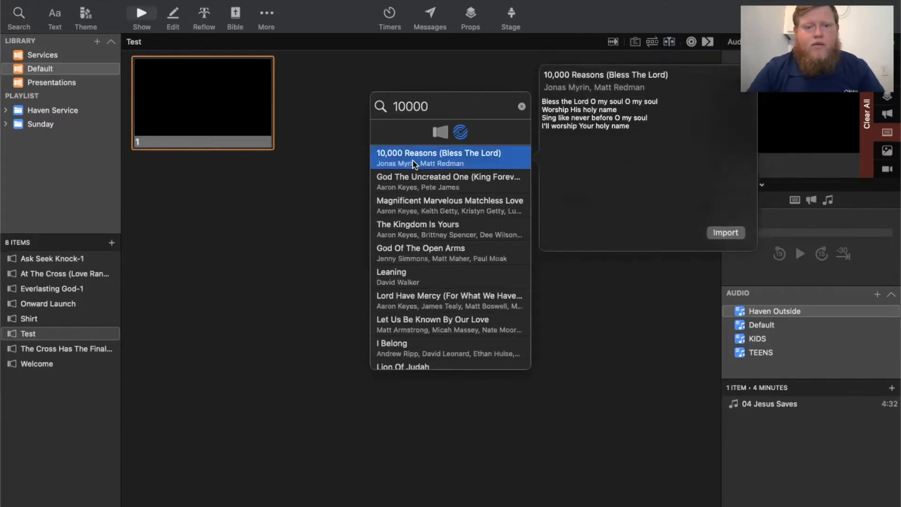
pyautogui.doubleClick(413, 165)
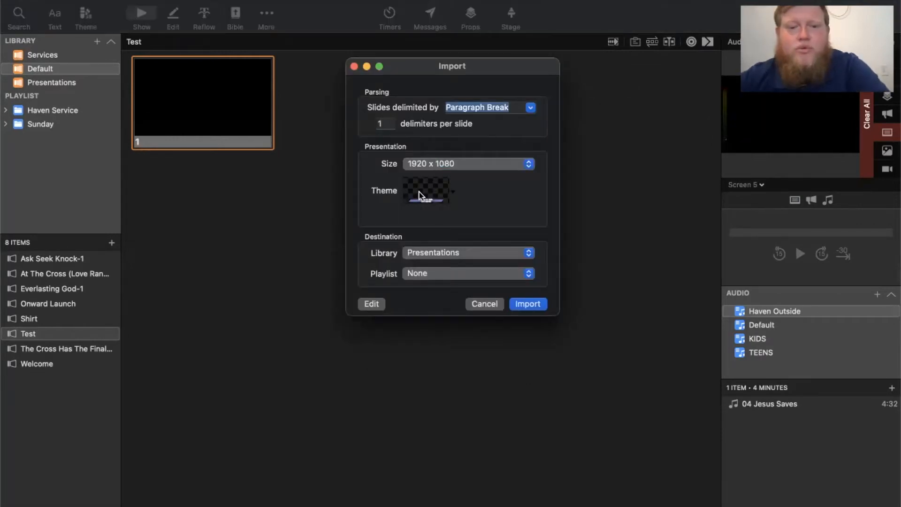
pyautogui.click(447, 190)
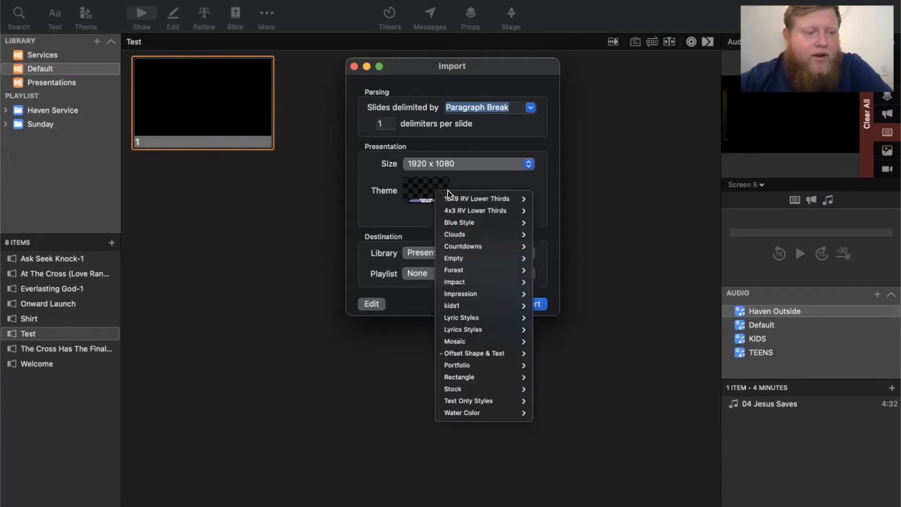
pyautogui.moveTo(495, 258)
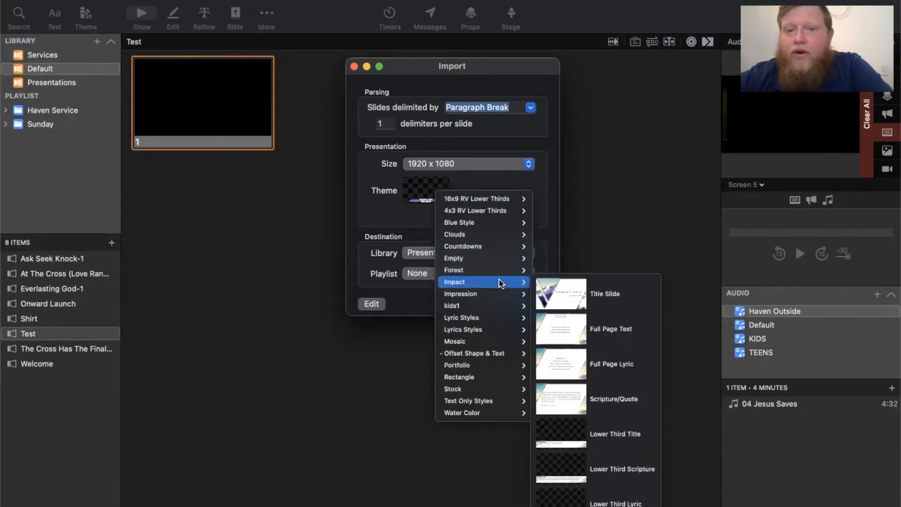
pyautogui.moveTo(488, 385)
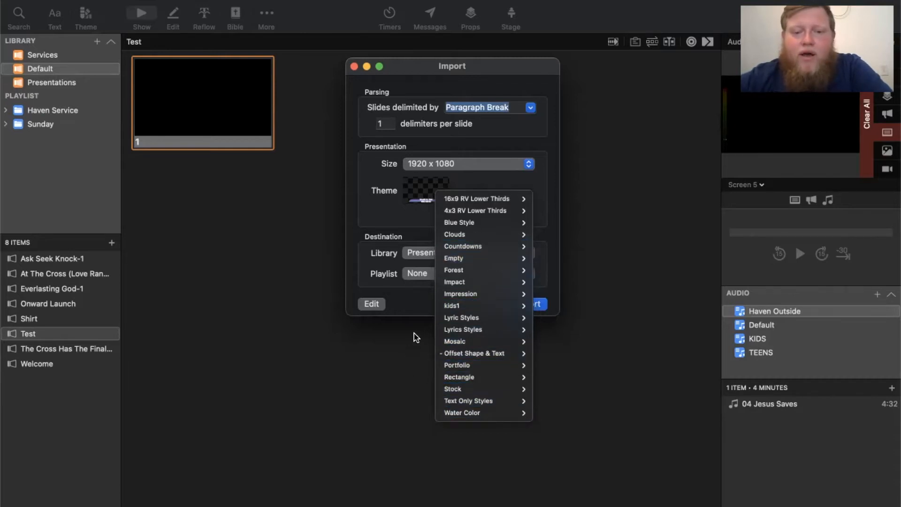
pyautogui.moveTo(455, 351)
pyautogui.click(583, 368)
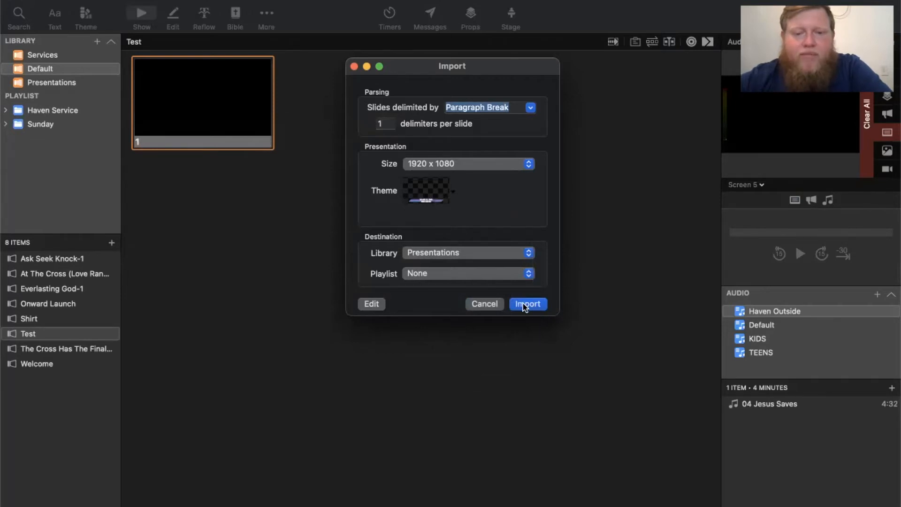
# - Set the import's destination playlist to Haven Service, import the song and resolve the existing-file conflict
pyautogui.click(486, 274)
pyautogui.click(485, 295)
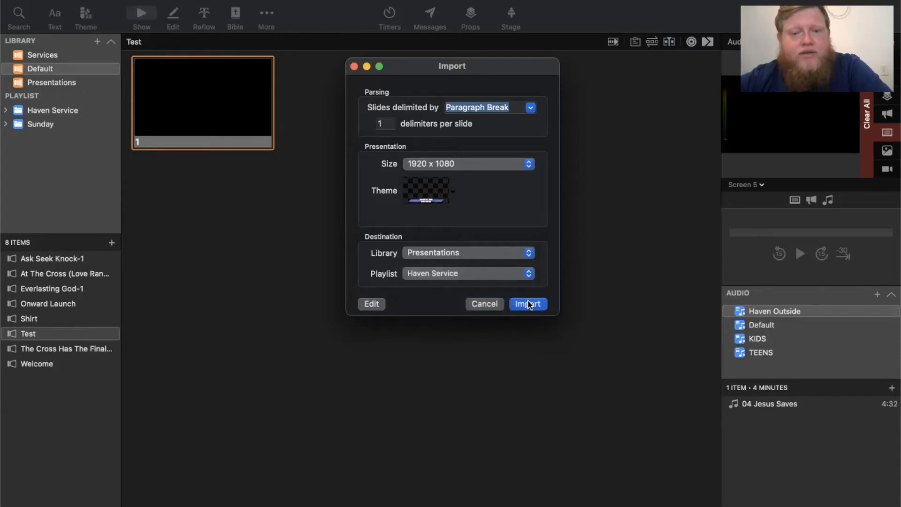
pyautogui.click(527, 304)
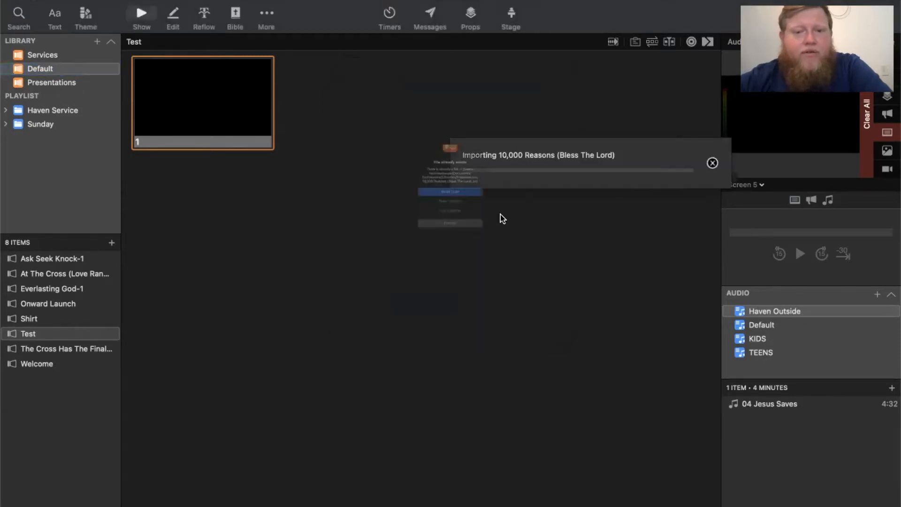
pyautogui.click(459, 200)
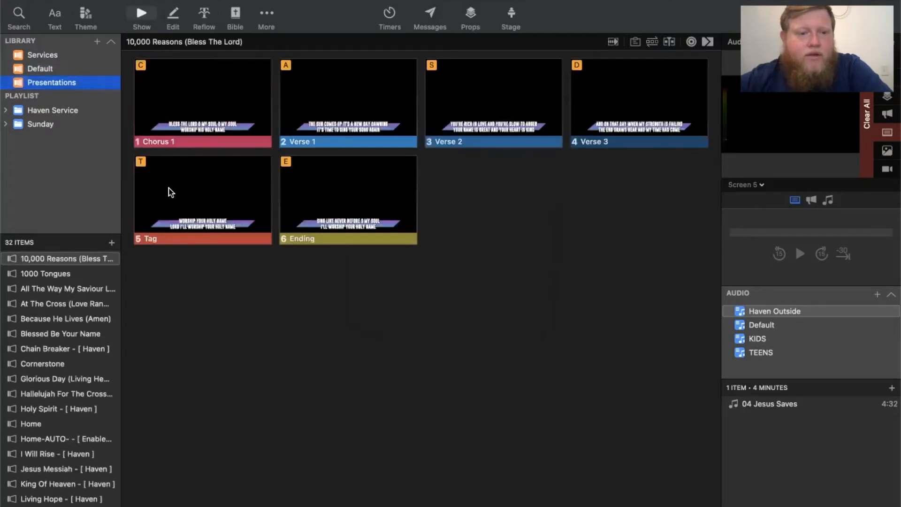
# - Show the Chorus 1, Verse 1 and Verse 2 slides on the output and return to Chorus 1
pyautogui.click(186, 108)
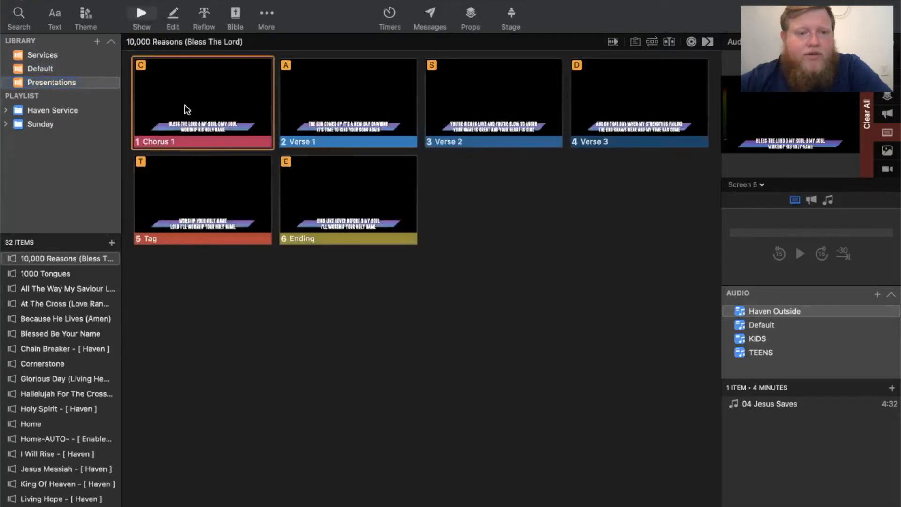
pyautogui.click(382, 118)
pyautogui.click(503, 120)
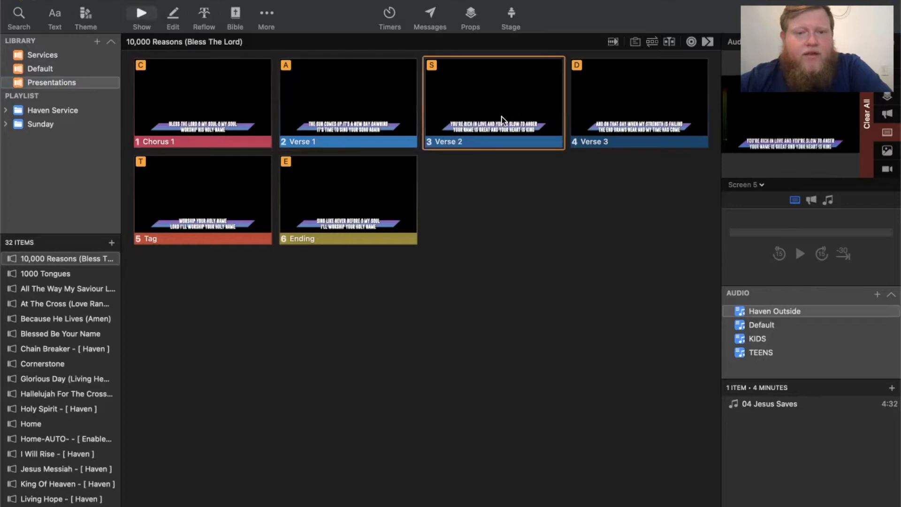
pyautogui.click(212, 116)
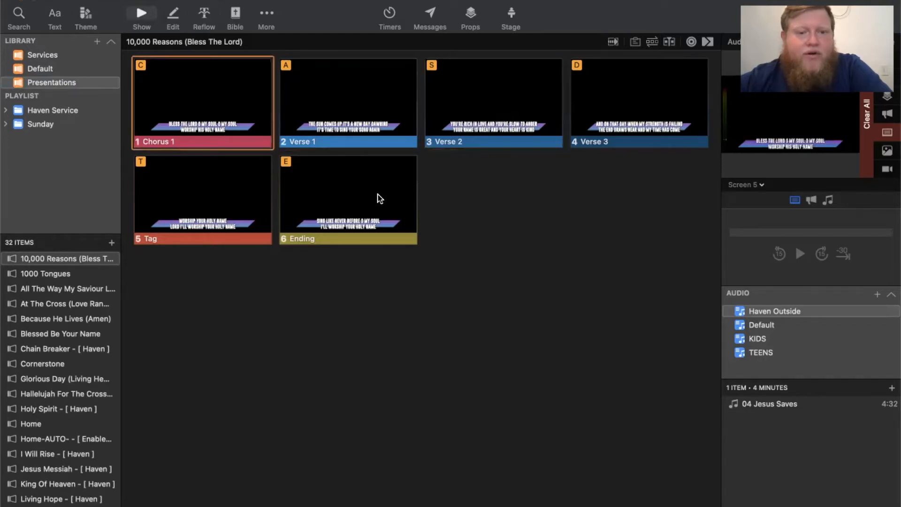
# - Open the song in the Reflow editor and split the Chorus 1 slide after "Worship His holy name"
pyautogui.click(205, 15)
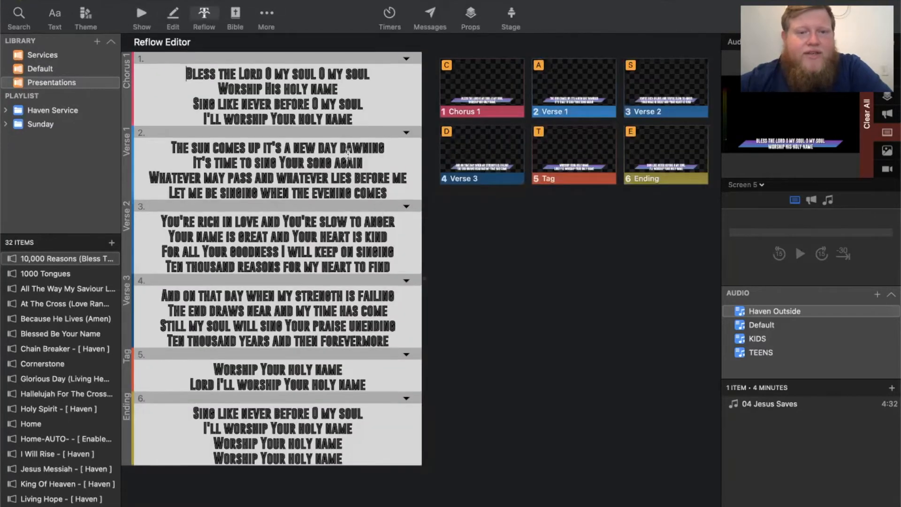
pyautogui.scroll(-2, 349, 178)
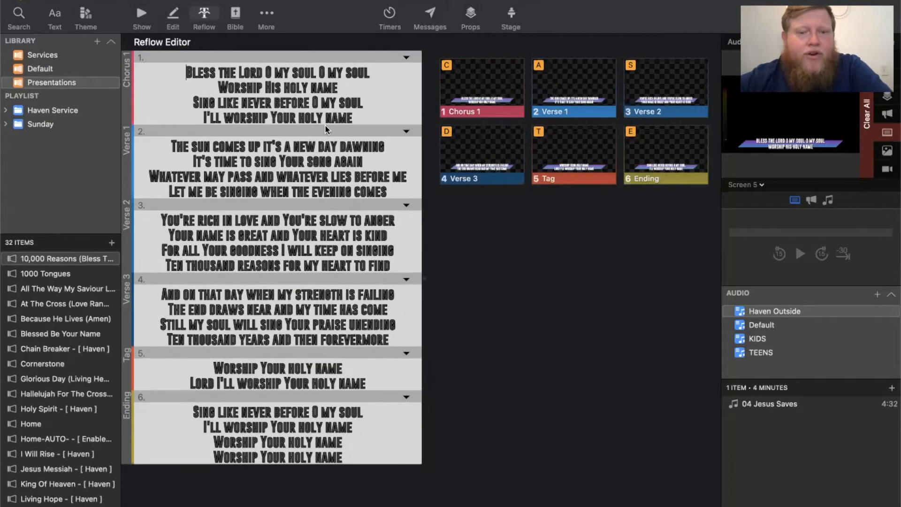
pyautogui.click(352, 83)
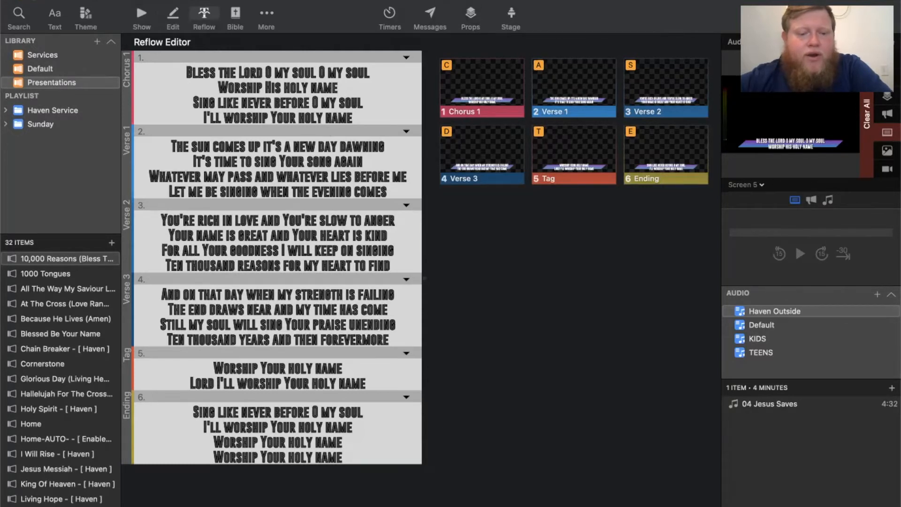
pyautogui.press('Return')
pyautogui.press('Return')
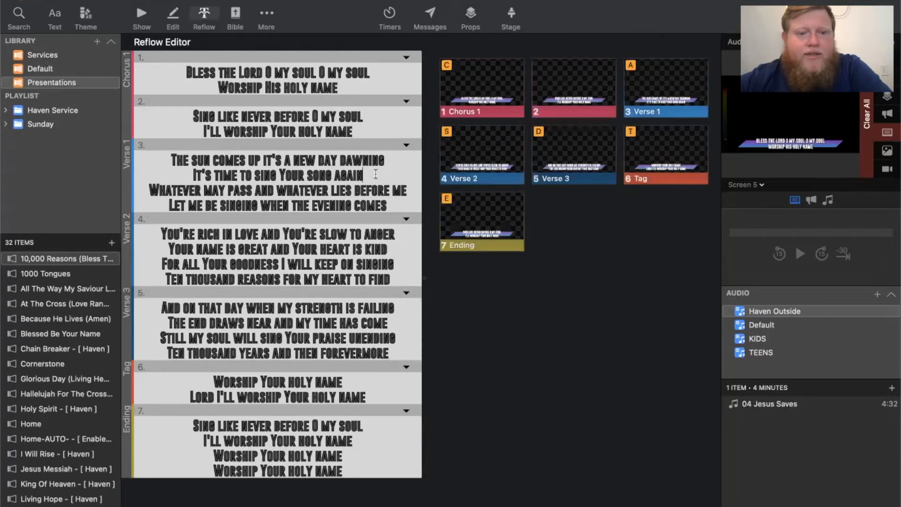
# - Split the Verse 1, Verse 2 and Verse 3 slides after their second lines so each slide holds two lines
pyautogui.press('Return')
pyautogui.press('Return')
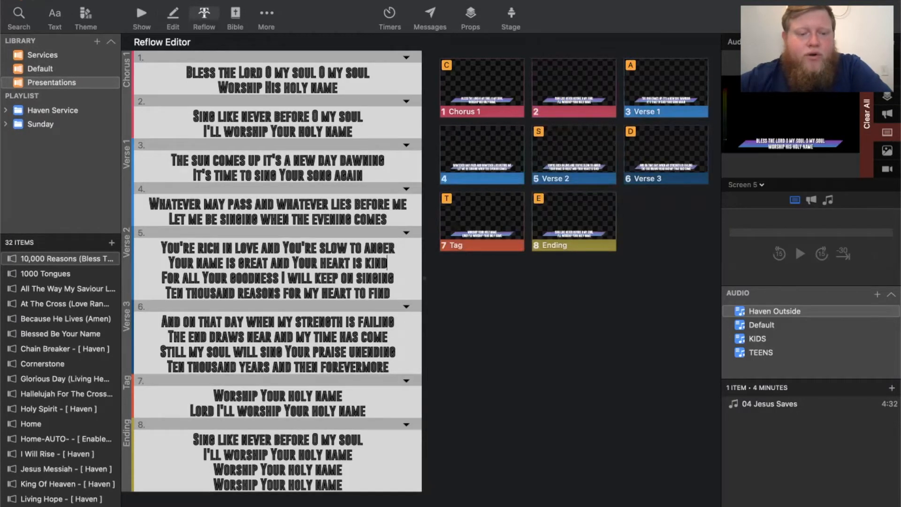
pyautogui.press('Return')
pyautogui.press('Return')
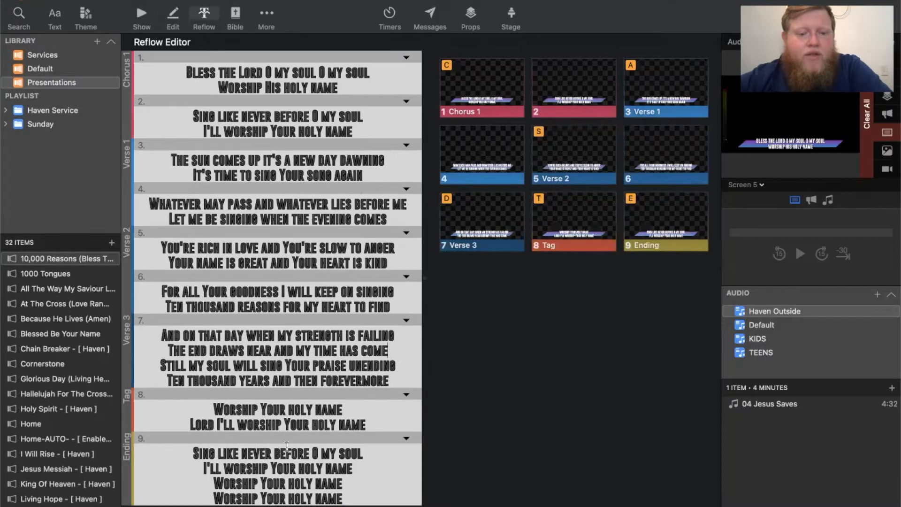
pyautogui.press('Return')
pyautogui.press('Return')
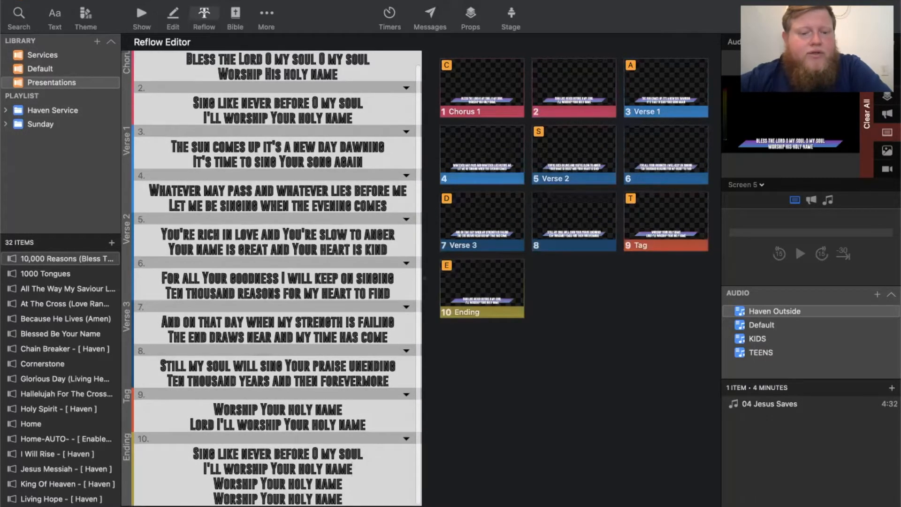
# - Split the Ending slide after "I'll worship Your holy name" and return to the slide show view
pyautogui.press('Return')
pyautogui.press('Return')
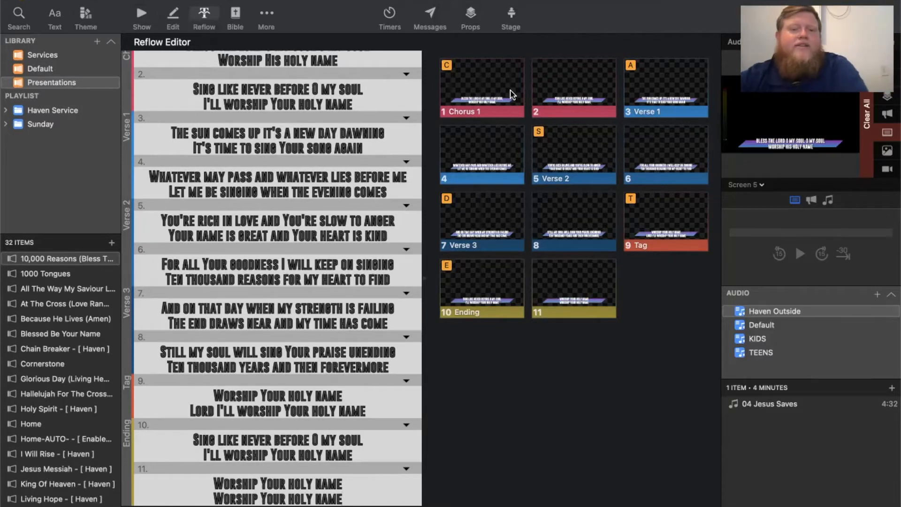
pyautogui.scroll(2, 390, 135)
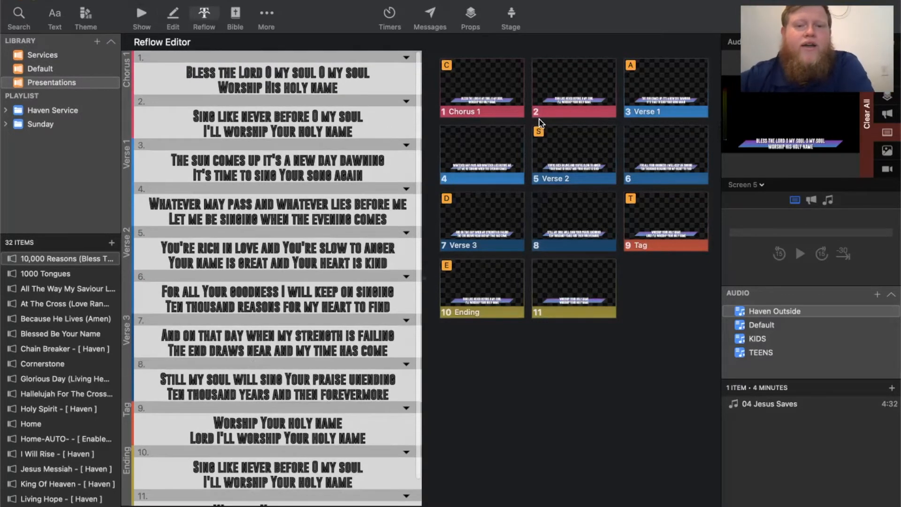
pyautogui.click(142, 15)
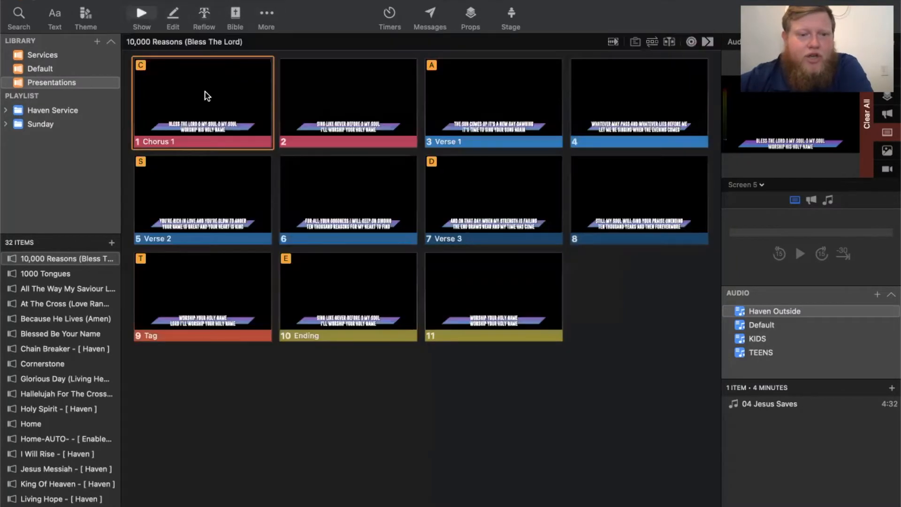
# - Advance the output through the song's slides one by one from Chorus 1 to slide 8
pyautogui.press('Right')
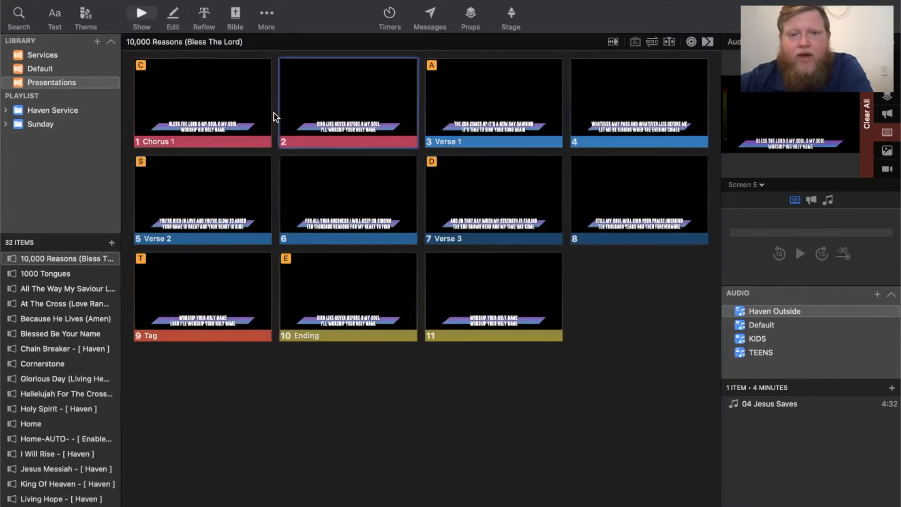
pyautogui.press('Right')
pyautogui.press('Right')
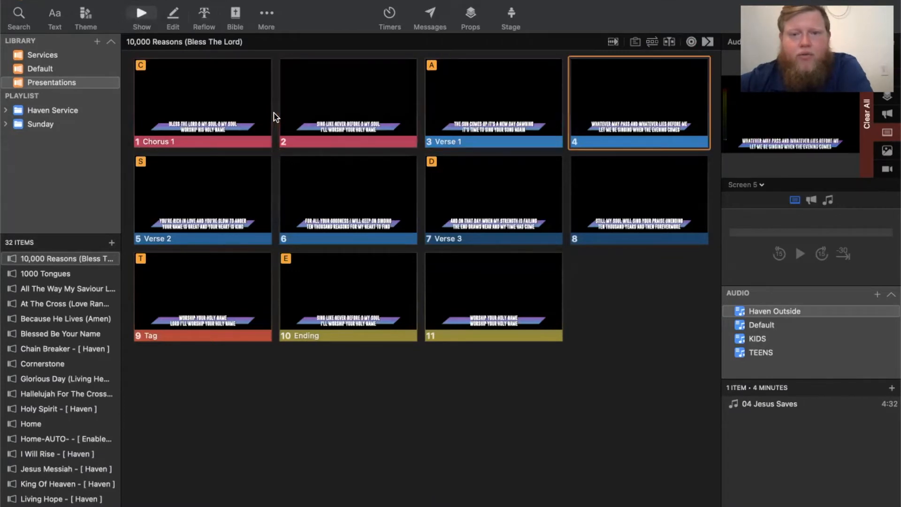
pyautogui.press('Right')
pyautogui.press('Right')
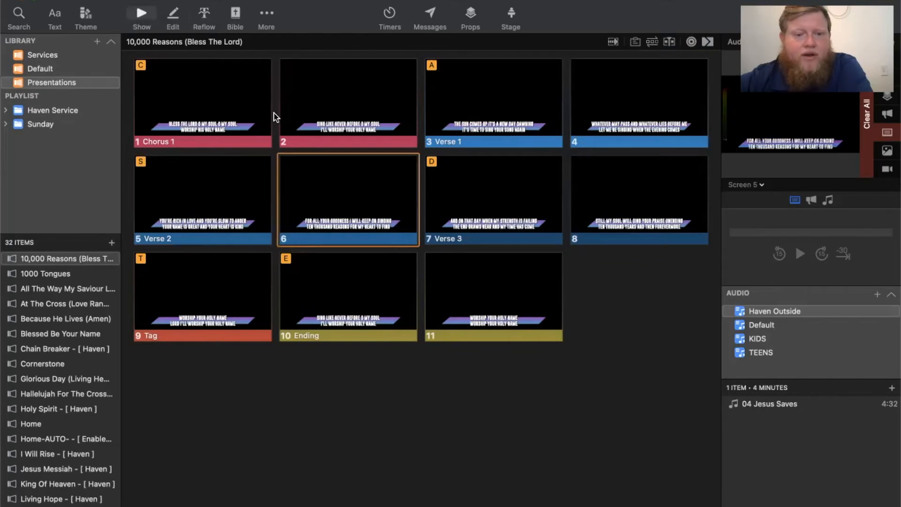
pyautogui.press('Right')
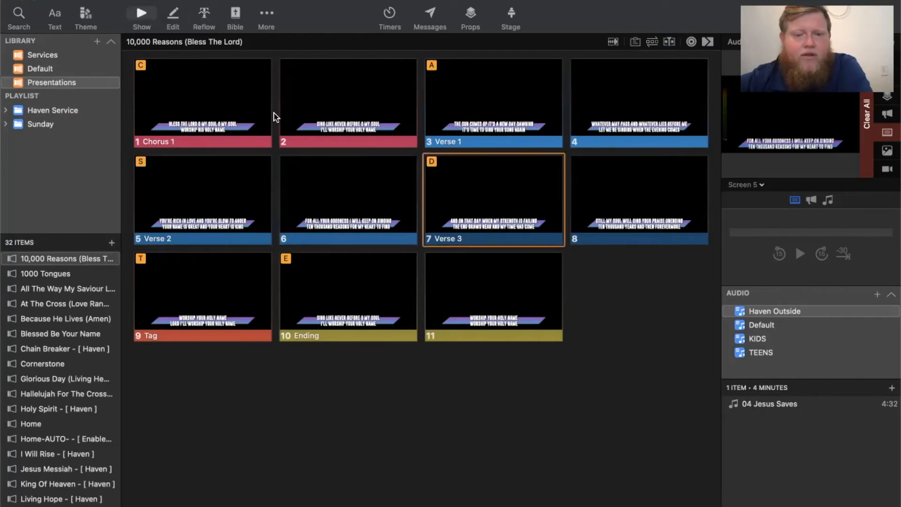
pyautogui.press('Right')
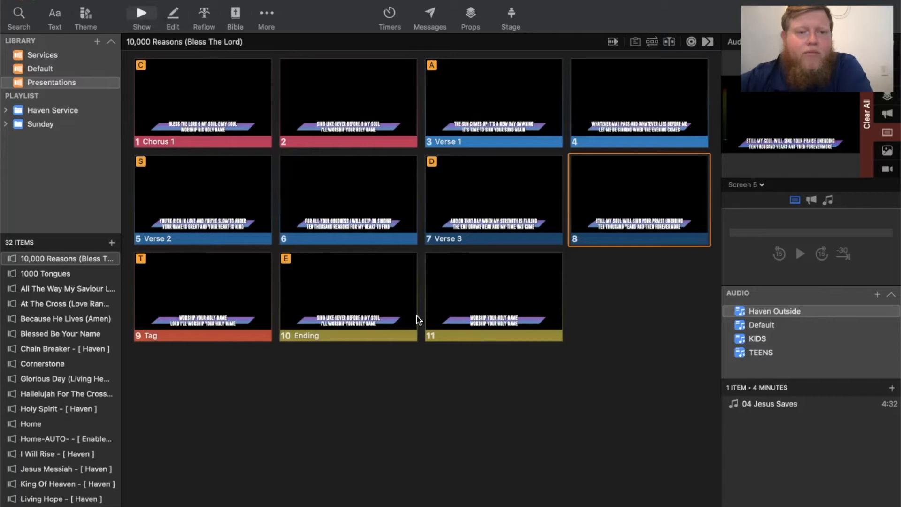
# - Switch to Finder, search for "10000" and place the 10000 Reasons (Matt Redman).mp3 file ahead of the Chorus 1 slide
pyautogui.moveTo(94, 506)
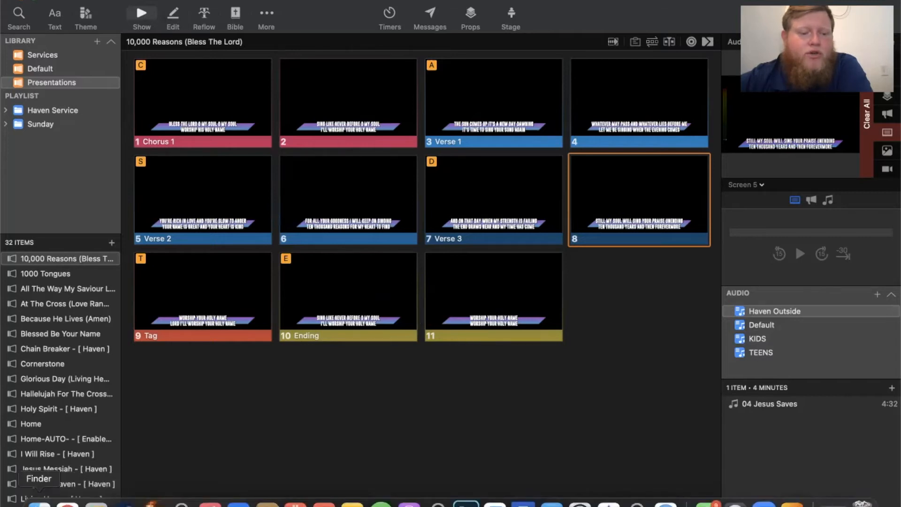
pyautogui.click(39, 504)
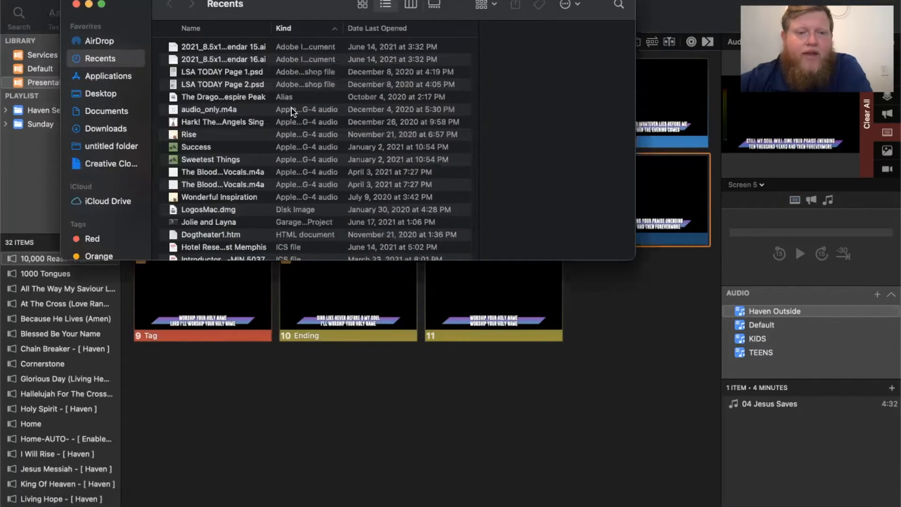
pyautogui.click(621, 7)
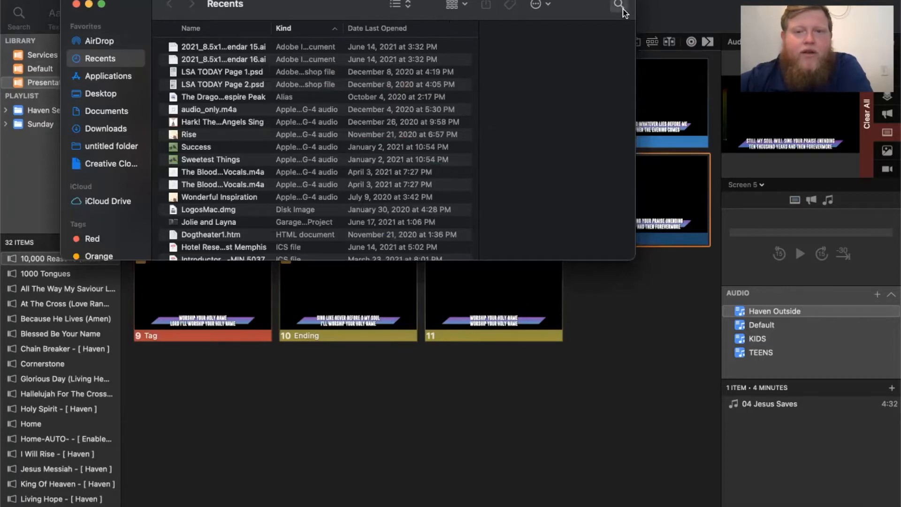
pyautogui.write('10000')
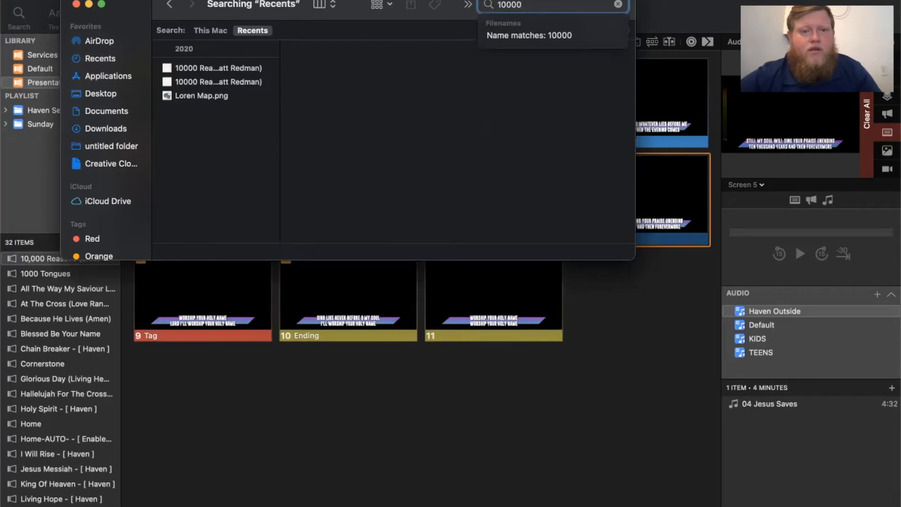
pyautogui.moveTo(151, 15); pyautogui.dragTo(498, 206)
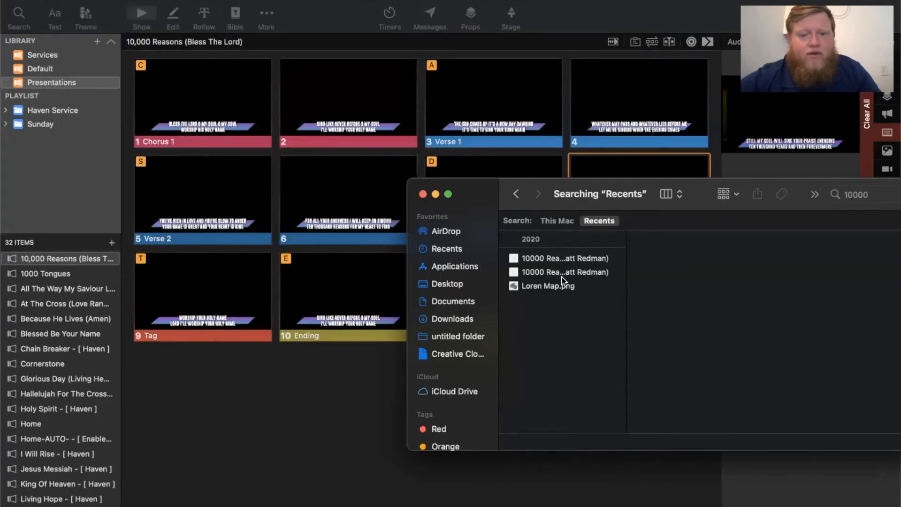
pyautogui.moveTo(562, 263); pyautogui.dragTo(128, 122)
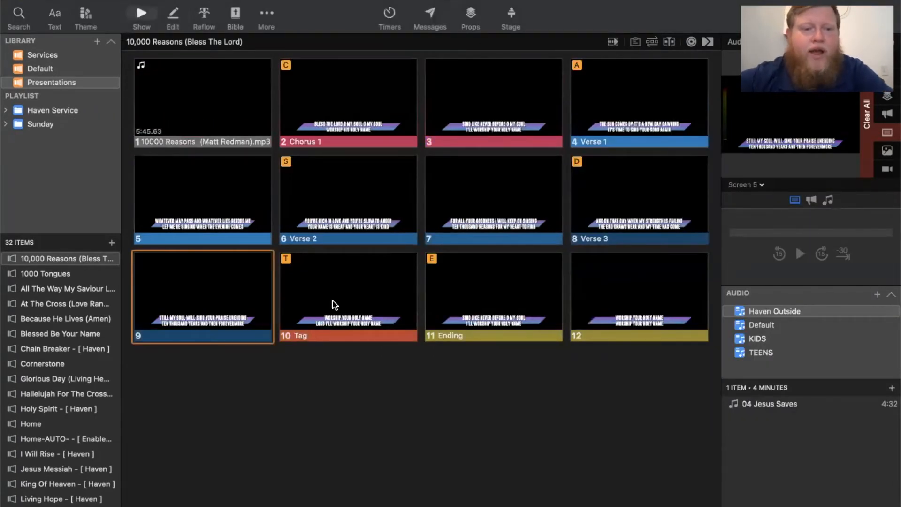
# - Copy the Chorus 1 slide and paste the copy directly after the 10000 Reasons (Matt Redman).mp3 slide
pyautogui.rightClick(343, 107)
pyautogui.click(374, 351)
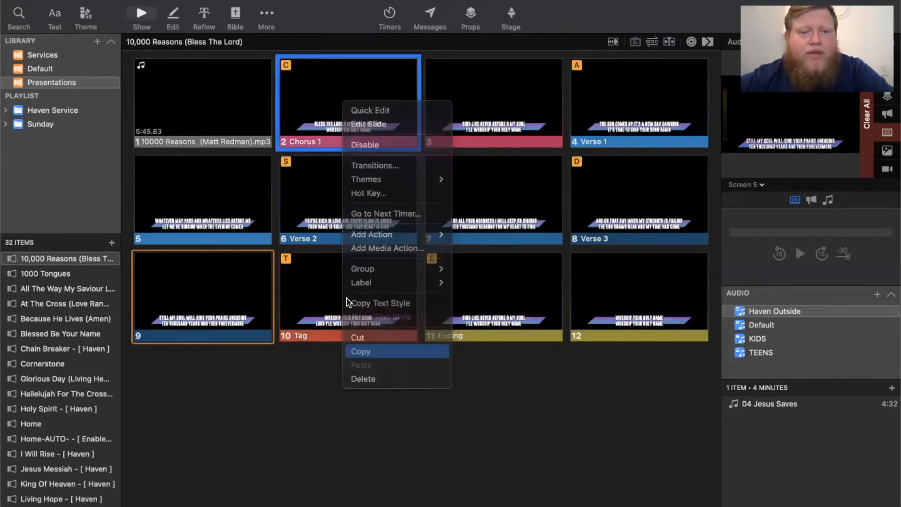
pyautogui.rightClick(255, 135)
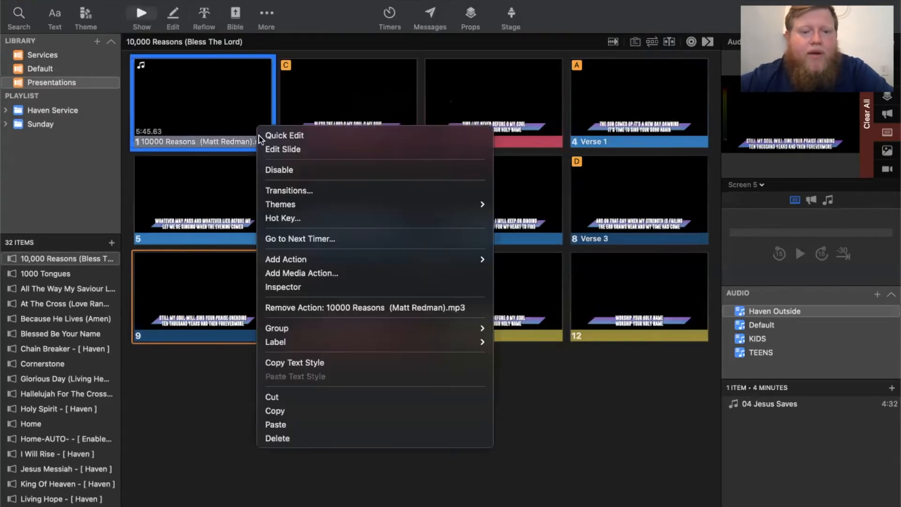
pyautogui.click(288, 425)
# - Open the pasted chorus copy, slide 2, in the slide editor
pyautogui.rightClick(345, 109)
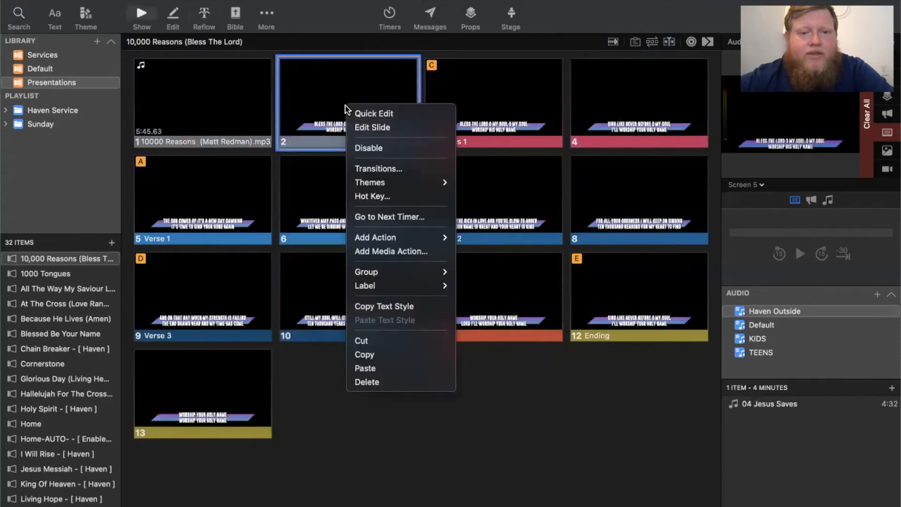
pyautogui.click(368, 128)
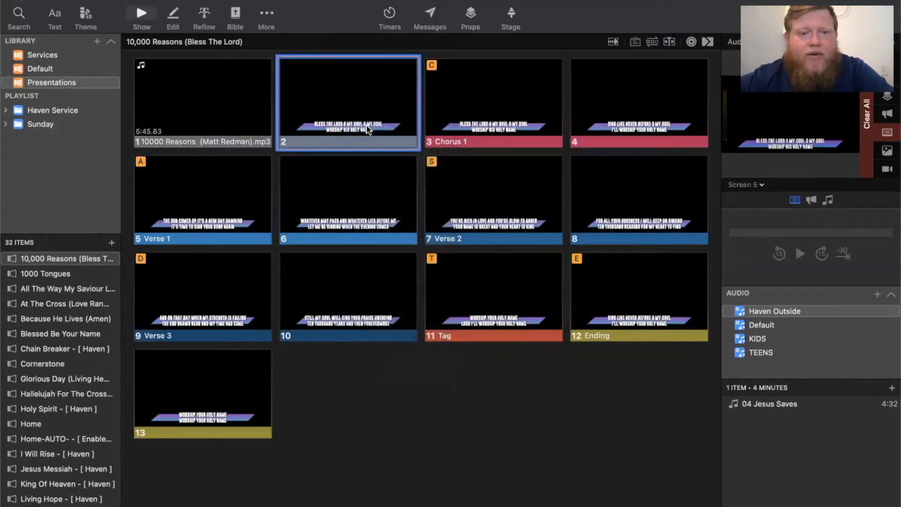
pyautogui.moveTo(407, 307); pyautogui.dragTo(357, 308)
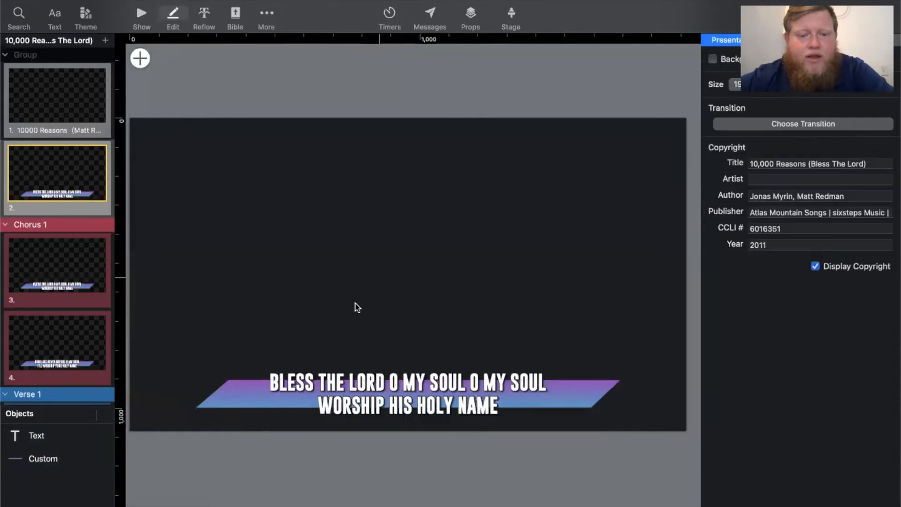
pyautogui.click(245, 371)
pyautogui.press('Delete')
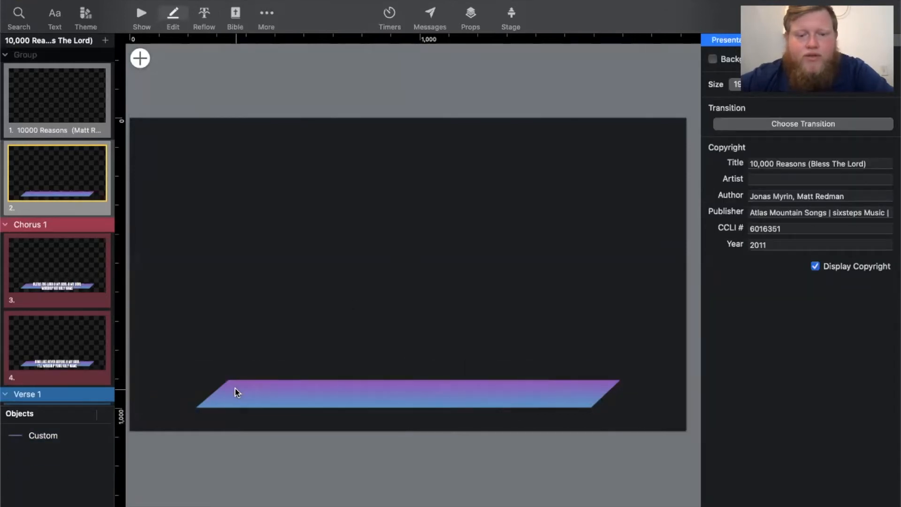
pyautogui.press('super+z')
# - Move the lyric text box up off the gradient bar on slide 2 and delete the bar
pyautogui.click(324, 393)
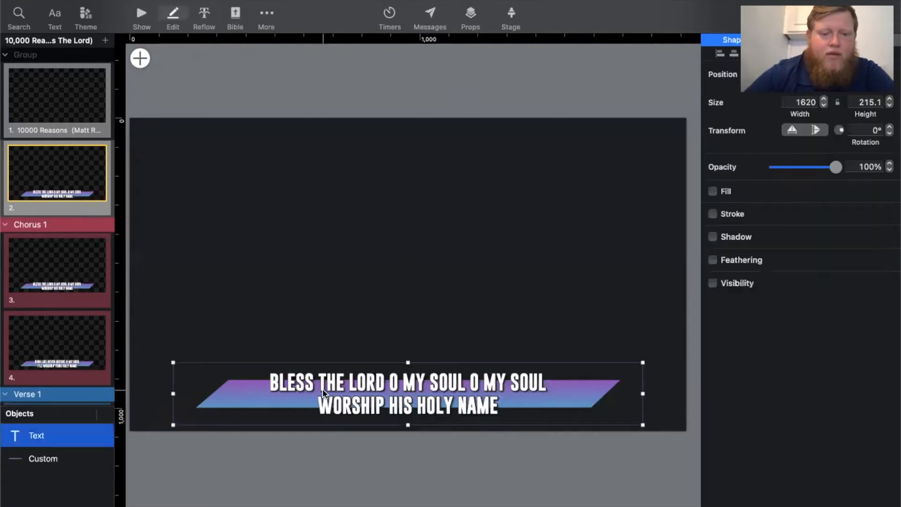
pyautogui.moveTo(341, 385); pyautogui.dragTo(291, 291)
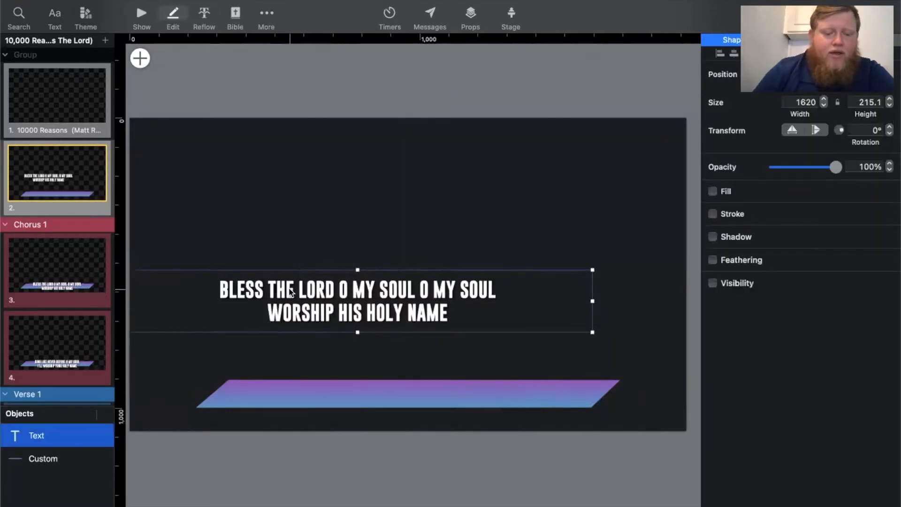
pyautogui.click(369, 386)
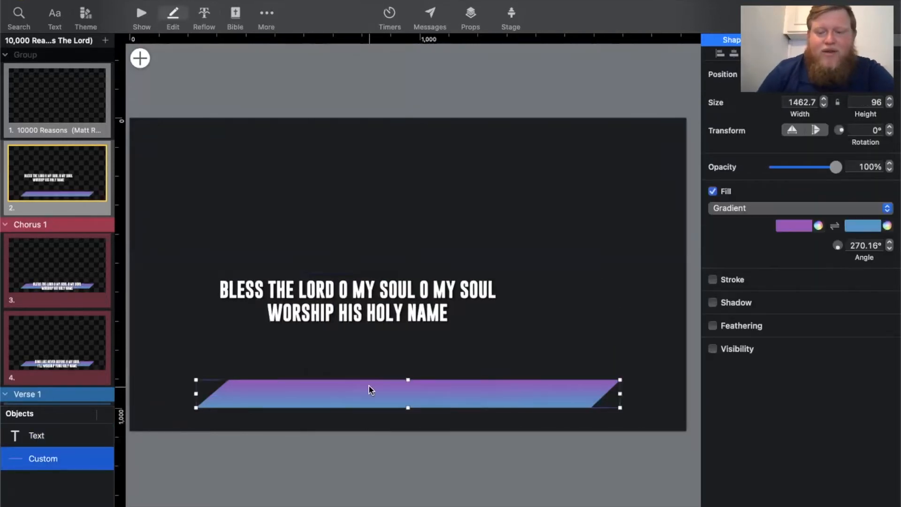
pyautogui.press('Delete')
# - Replace the chorus lyrics on slide 2 with the title "10,000 REASONS"
pyautogui.click(414, 311)
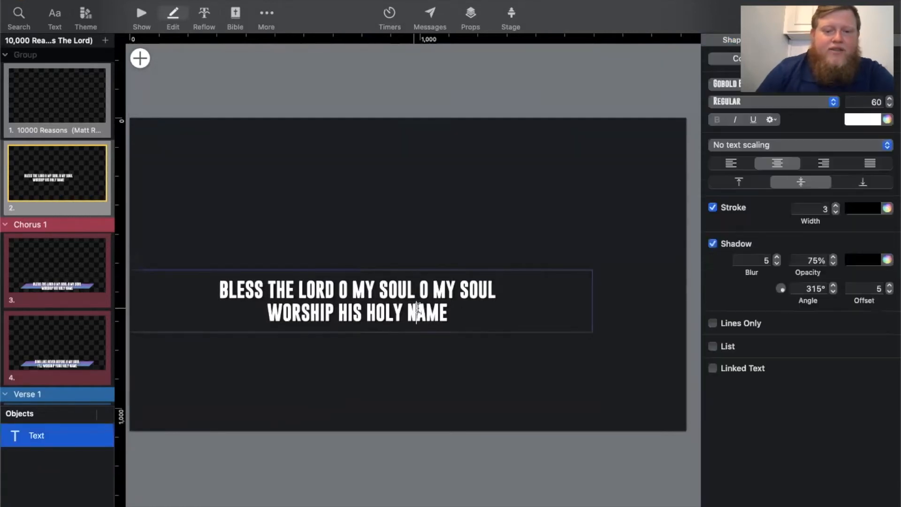
pyautogui.moveTo(474, 318); pyautogui.dragTo(171, 265)
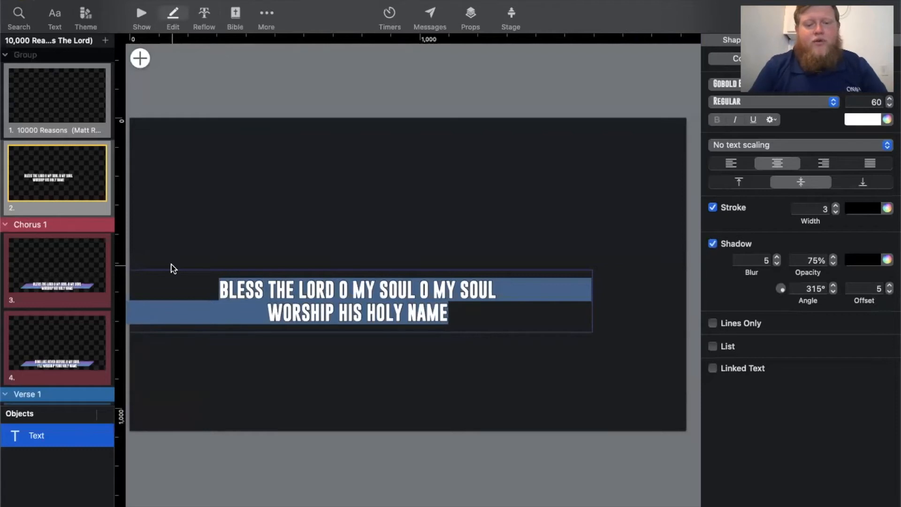
pyautogui.write('10,0')
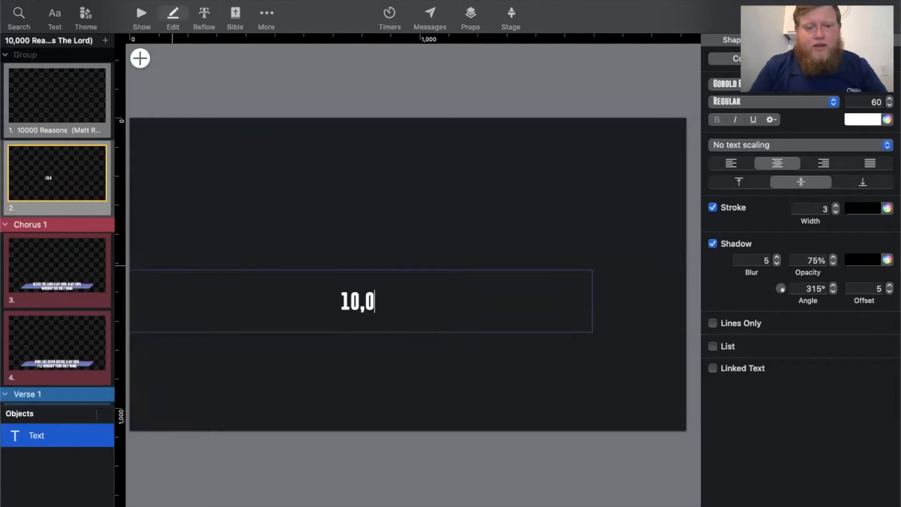
pyautogui.write('00 REASPOM')
pyautogui.press('BackSpace')
pyautogui.press('BackSpace')
pyautogui.press('BackSpace')
pyautogui.write('ONS')
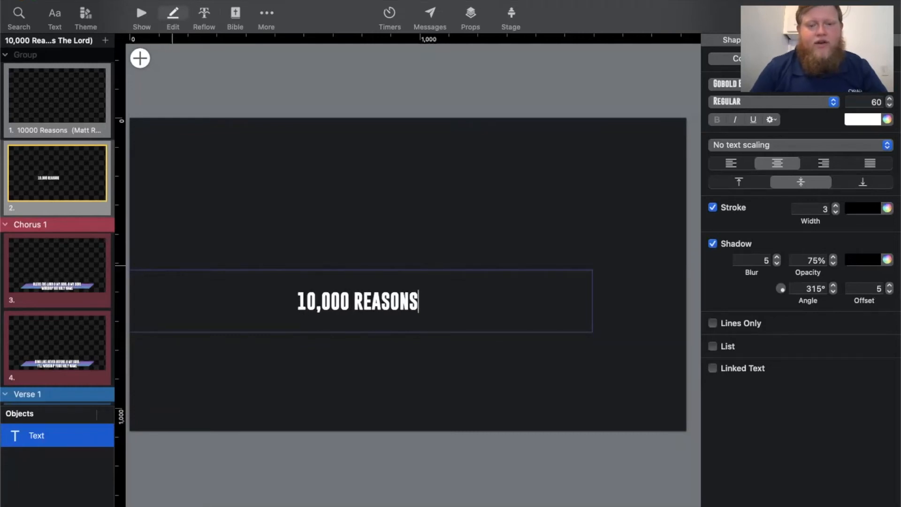
# - Set the font size of the "10,000 REASONS" title text to 100
pyautogui.moveTo(423, 301); pyautogui.dragTo(179, 288)
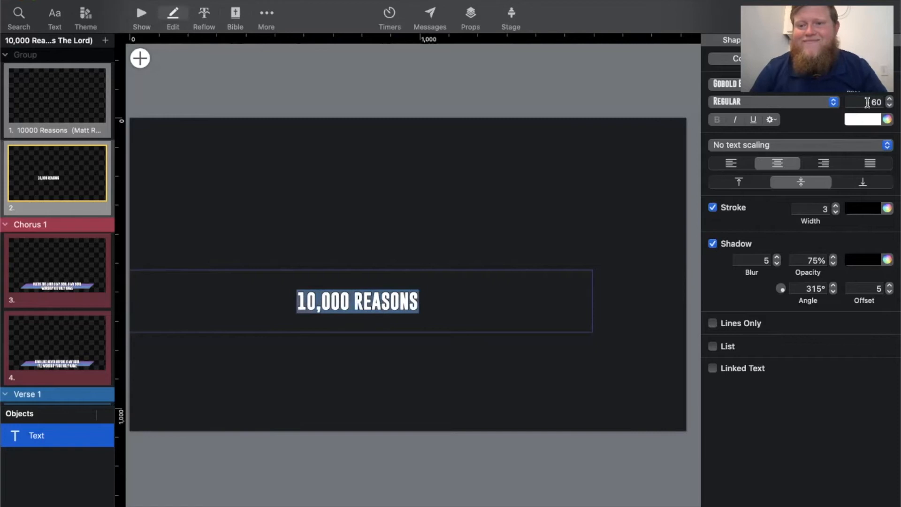
pyautogui.click(868, 102)
pyautogui.write('100')
pyautogui.press('Return')
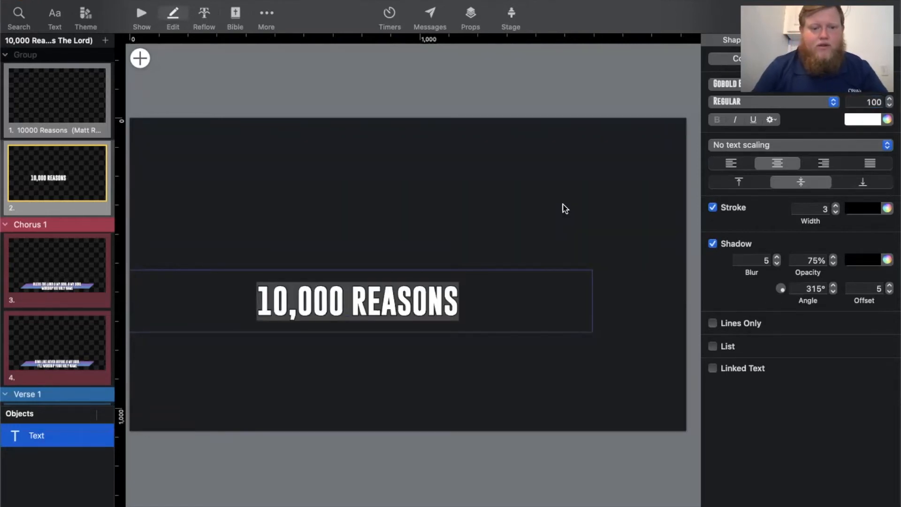
# - Center the title text box in the middle of slide 2 and return to the slide show view
pyautogui.click(451, 341)
pyautogui.click(402, 311)
pyautogui.moveTo(402, 311); pyautogui.dragTo(426, 277)
pyautogui.click(421, 335)
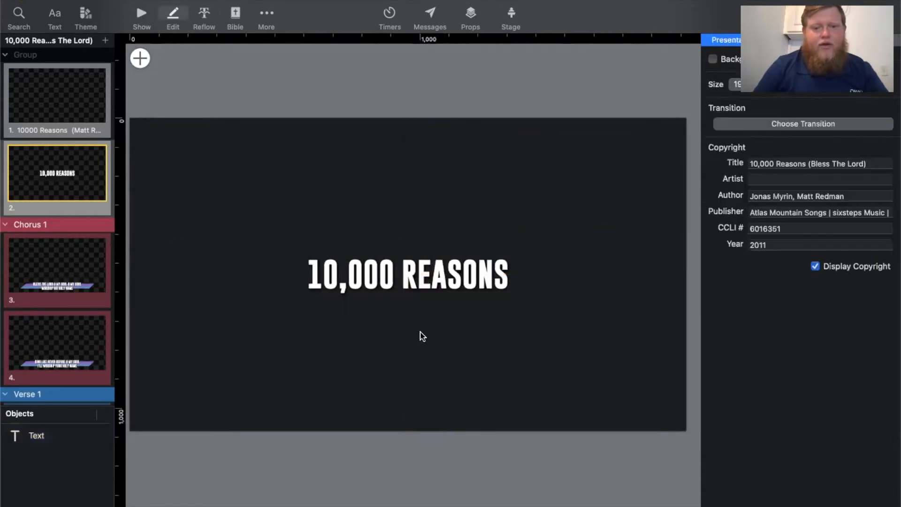
pyautogui.click(142, 13)
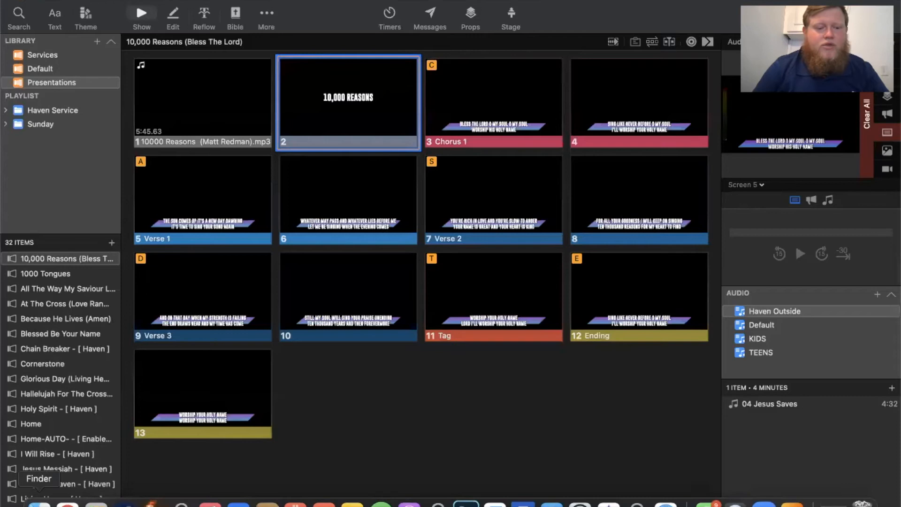
# - Close the Finder search window, switch to Chrome and open Sharefaith's worship media page at sharefaith.com/category/worship-media_7.html
pyautogui.click(42, 500)
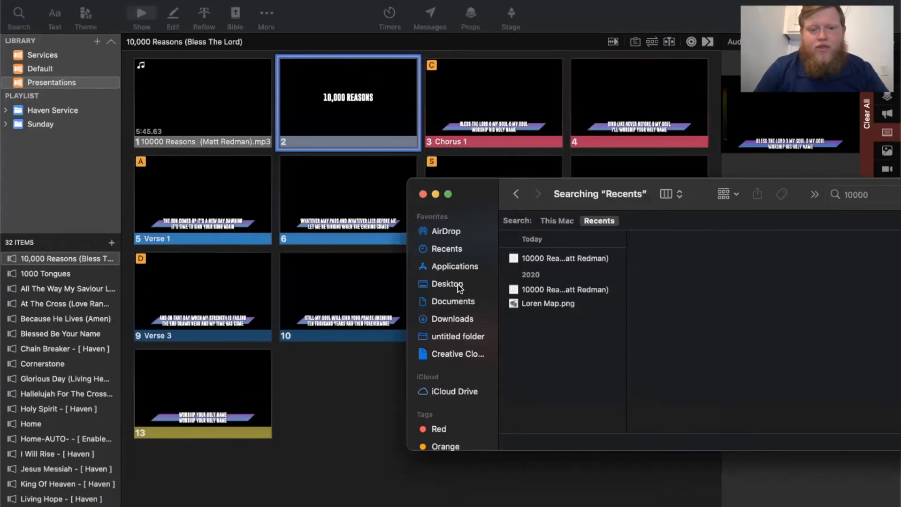
pyautogui.click(423, 194)
pyautogui.click(67, 504)
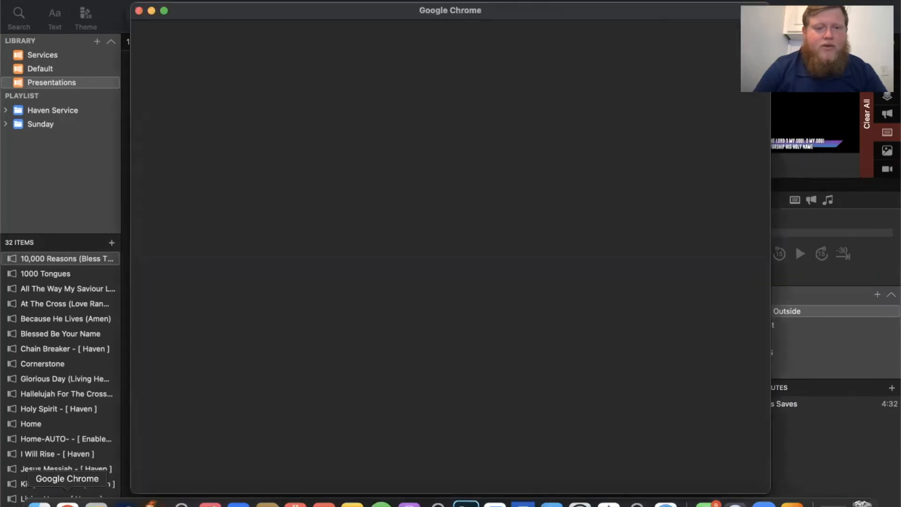
pyautogui.click(421, 280)
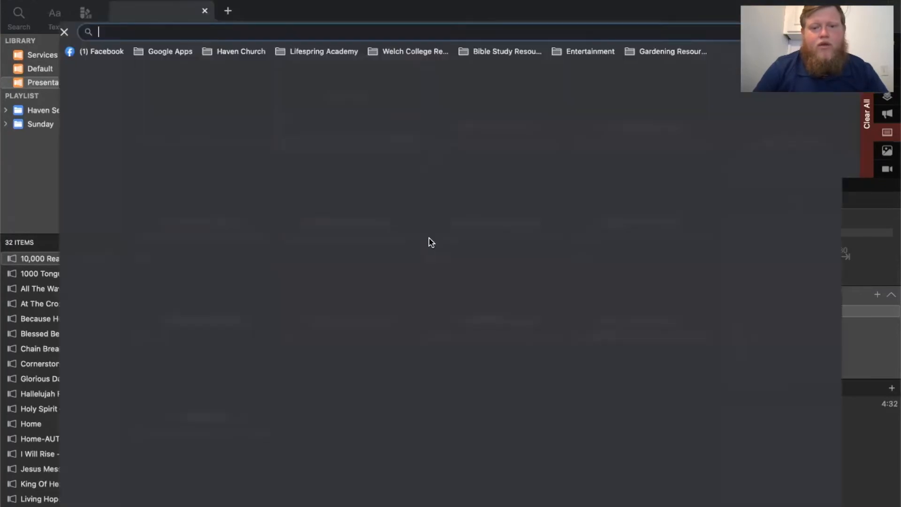
pyautogui.click(308, 27)
pyautogui.write('sharefaith.com/category/worship-media_7.html')
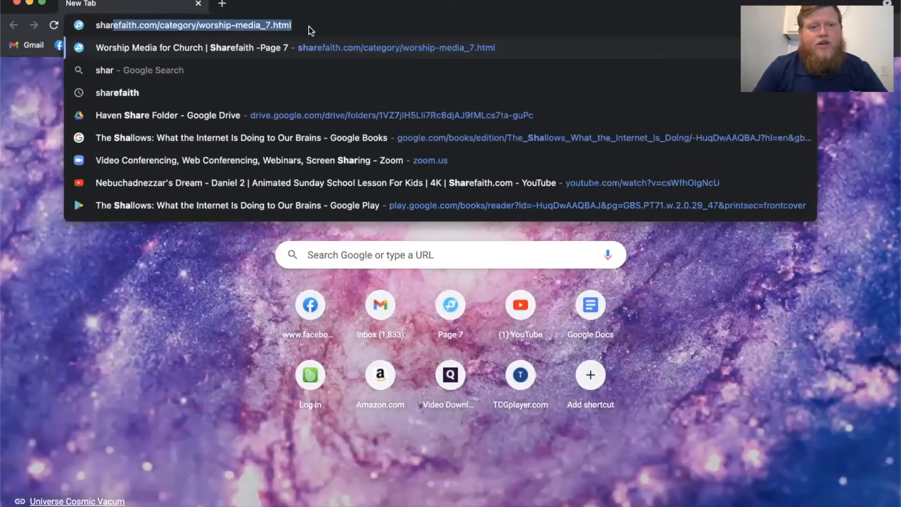
pyautogui.press('Return')
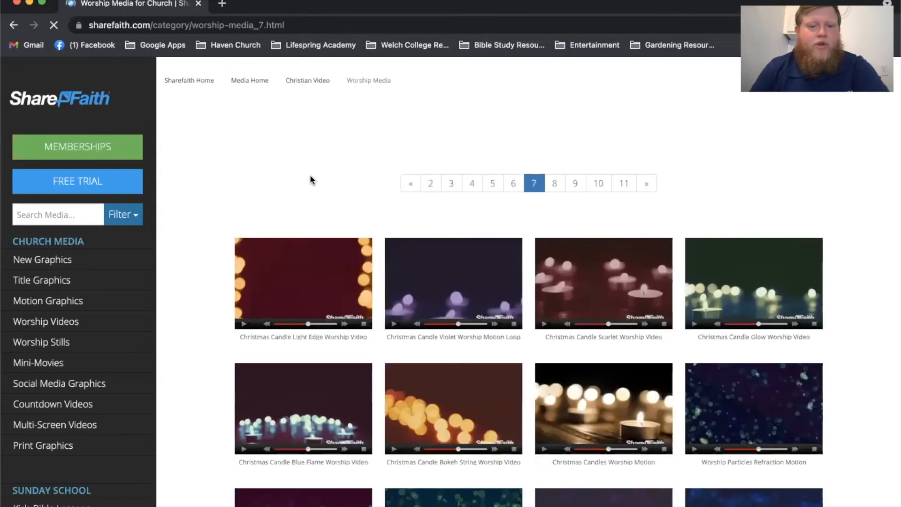
# - Open the Worship Particles Purple Vortex Motion Background and try to download it as MP4 SD
pyautogui.scroll(-3, 206, 191)
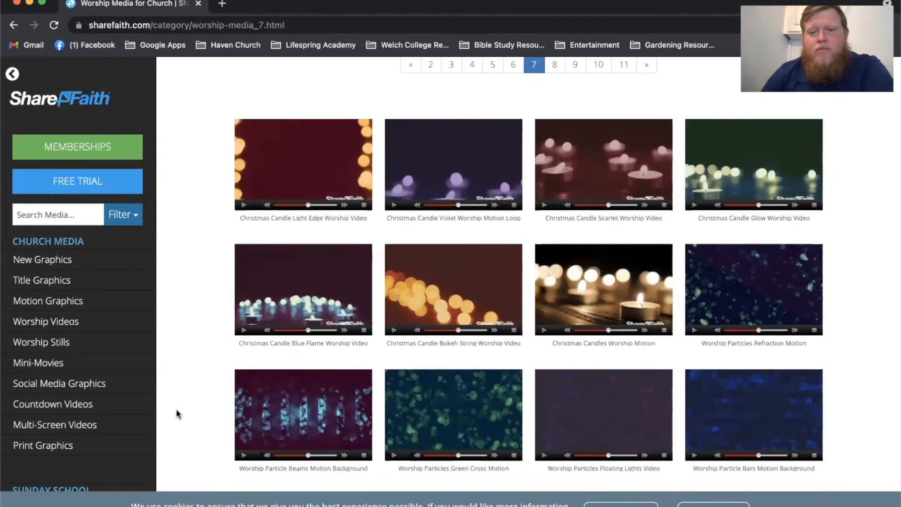
pyautogui.scroll(-7, 178, 414)
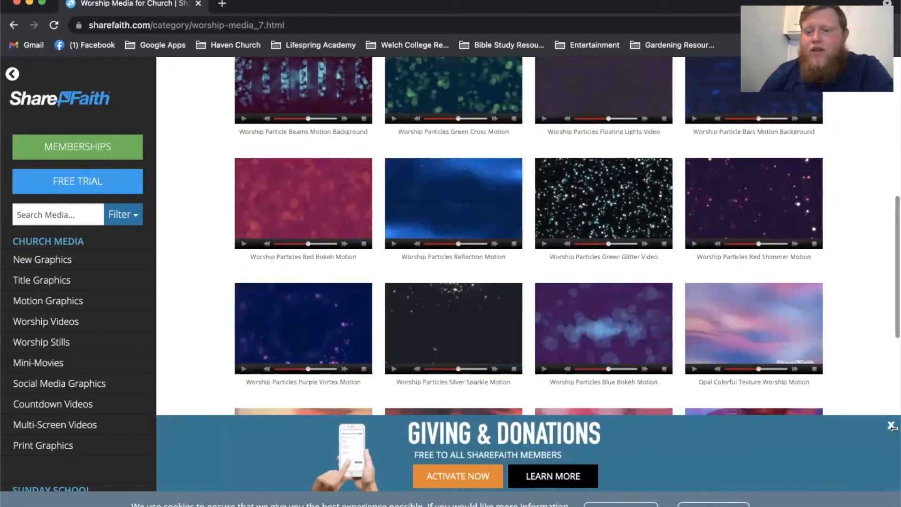
pyautogui.click(891, 427)
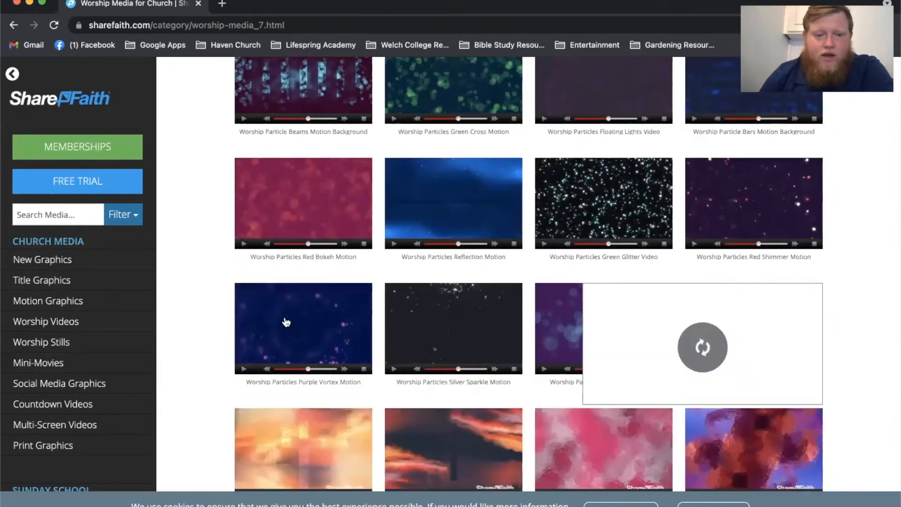
pyautogui.click(286, 322)
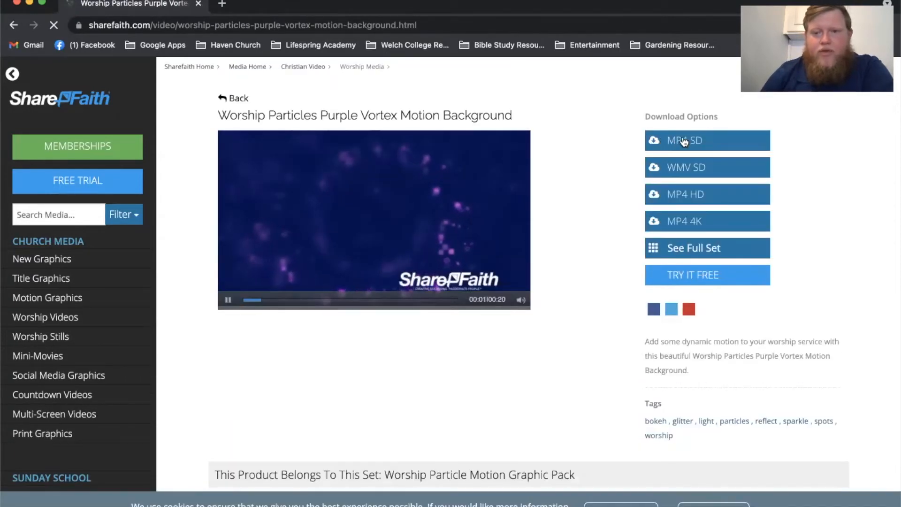
pyautogui.click(693, 141)
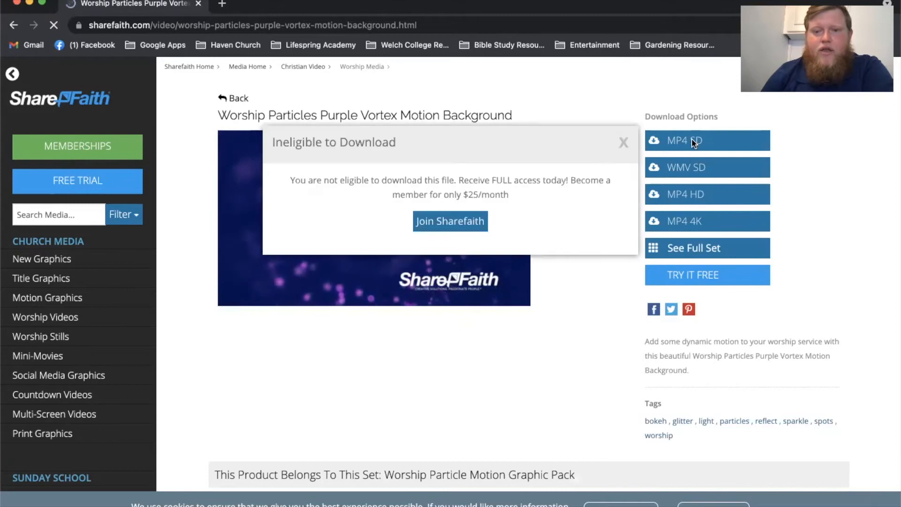
# - Open Sharefaith's membership offer and look over the plan options
pyautogui.click(464, 228)
pyautogui.scroll(-4, 516, 351)
pyautogui.scroll(-2, 515, 348)
pyautogui.scroll(6, 516, 348)
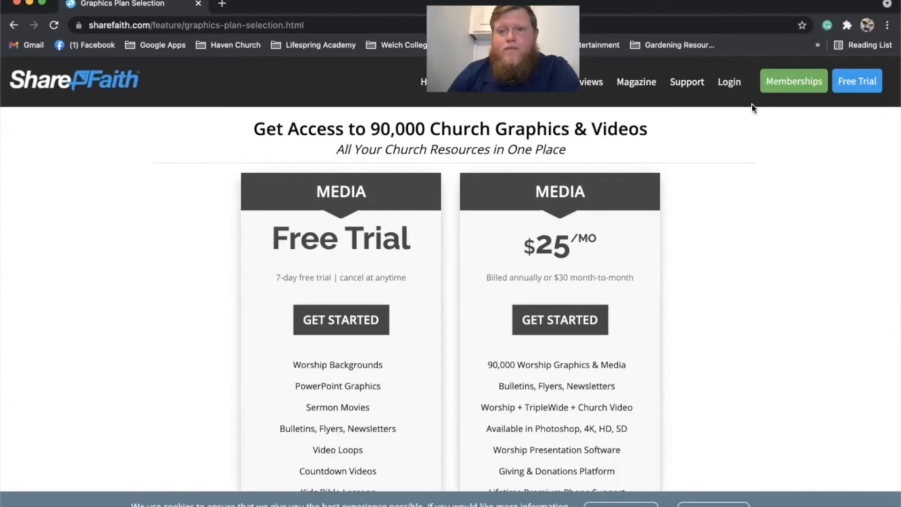
# - Log in to the Sharefaith member account
pyautogui.click(729, 82)
pyautogui.click(157, 279)
pyautogui.click(599, 264)
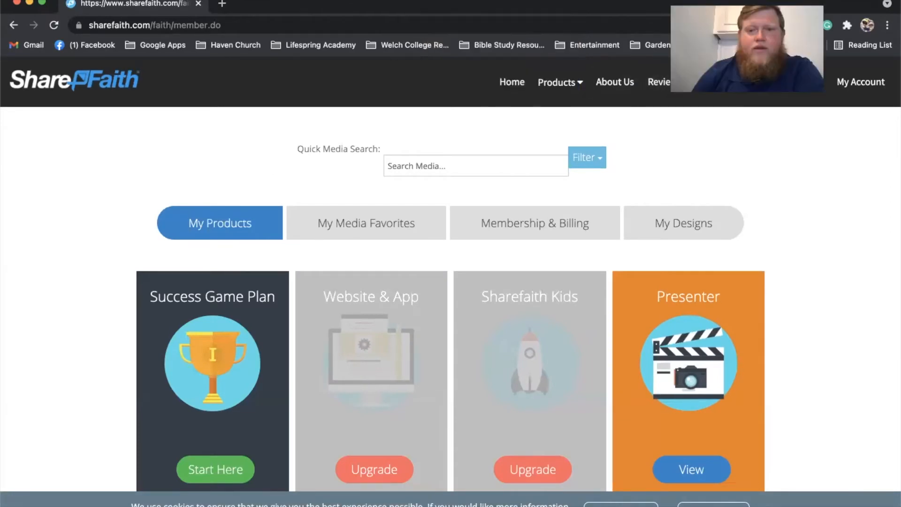
# - Download the Threadbare Blue Purple Church Motion loop from Sharefaith's Church Graphics page and switch back to ProPresenter
pyautogui.click(567, 84)
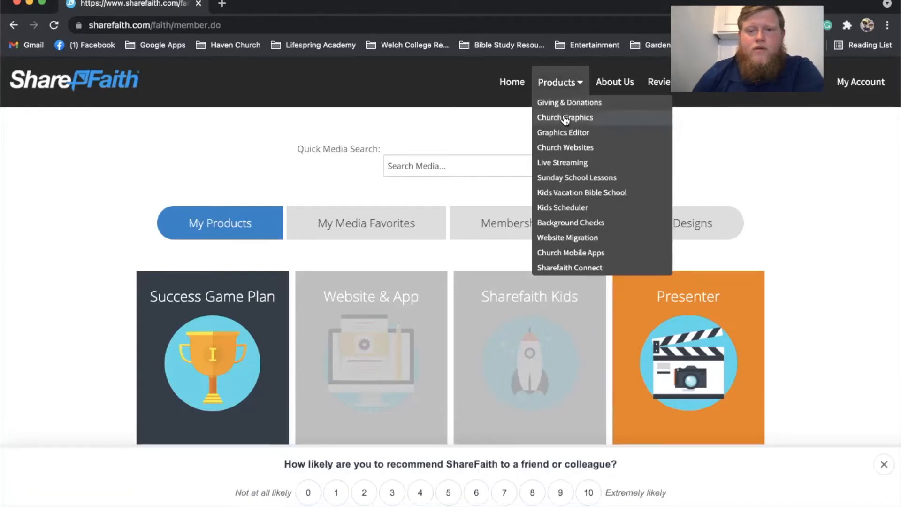
pyautogui.click(566, 119)
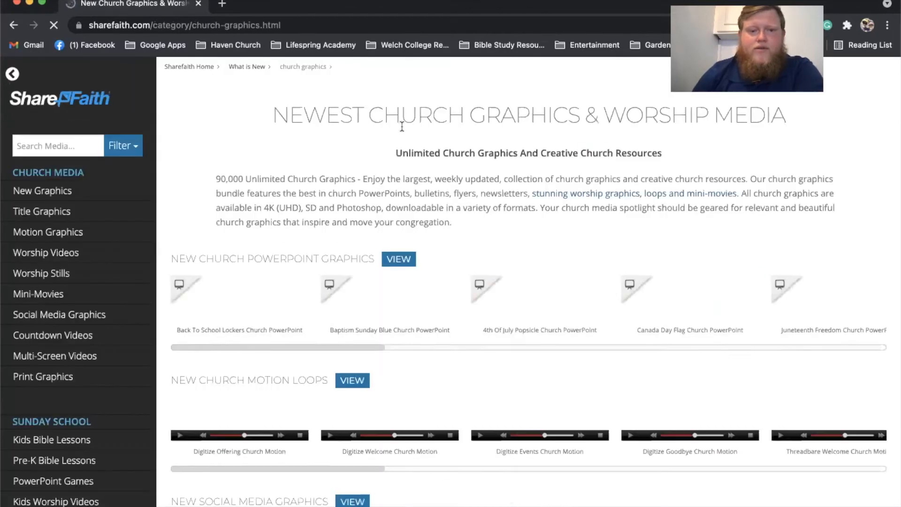
pyautogui.scroll(-2, 129, 315)
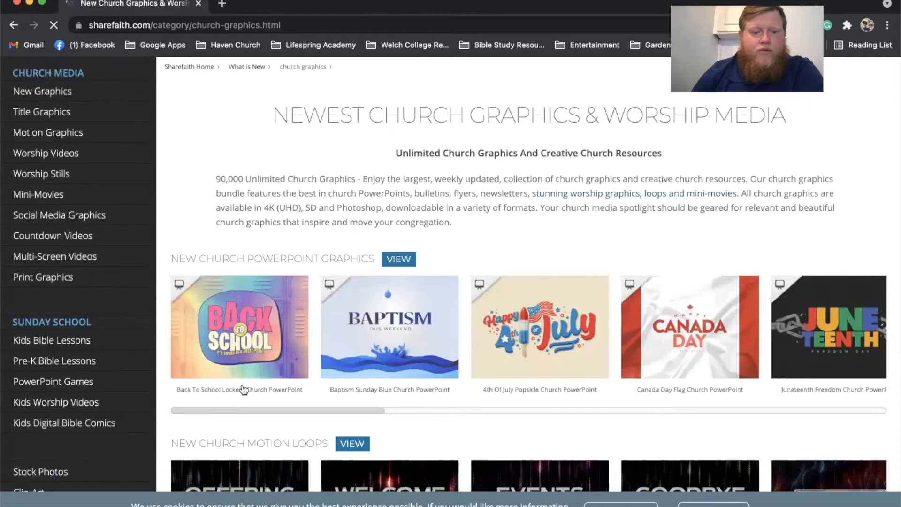
pyautogui.scroll(-3, 241, 388)
pyautogui.scroll(-10, 432, 227)
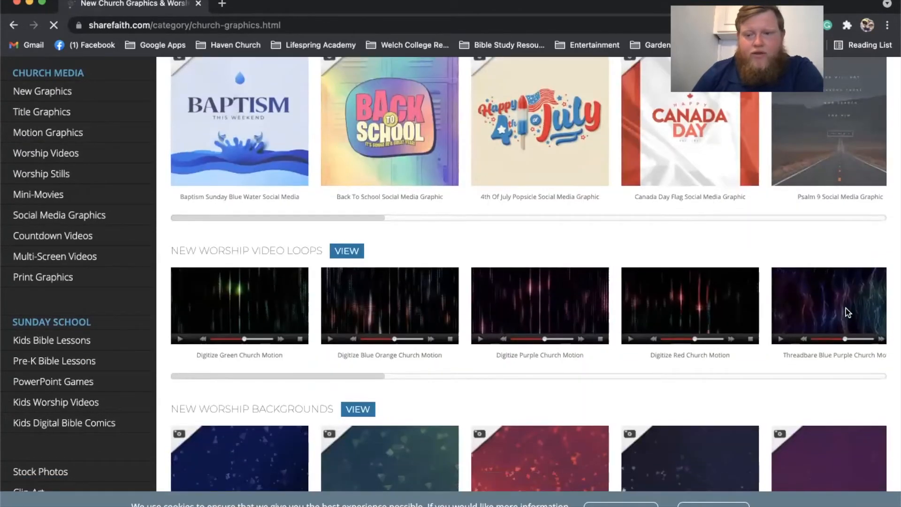
pyautogui.click(845, 311)
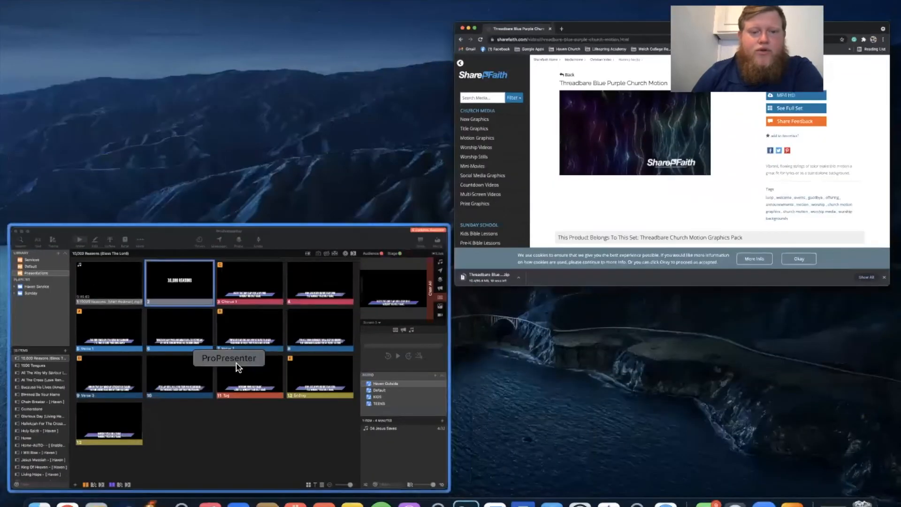
pyautogui.click(238, 368)
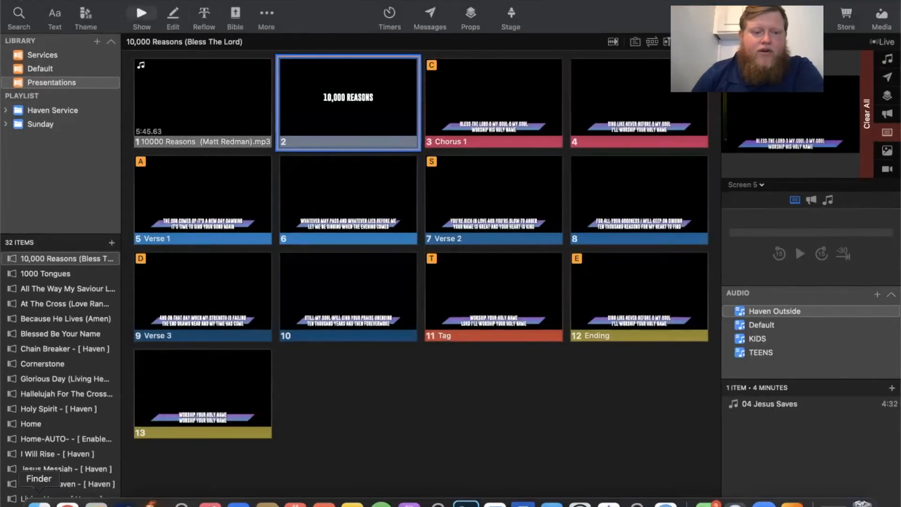
# - Extract the downloaded Threadbare zip in Finder's Downloads folder and add threadbare_4_1080.mp4 as the background of the 10,000 Reasons title slide
pyautogui.click(39, 502)
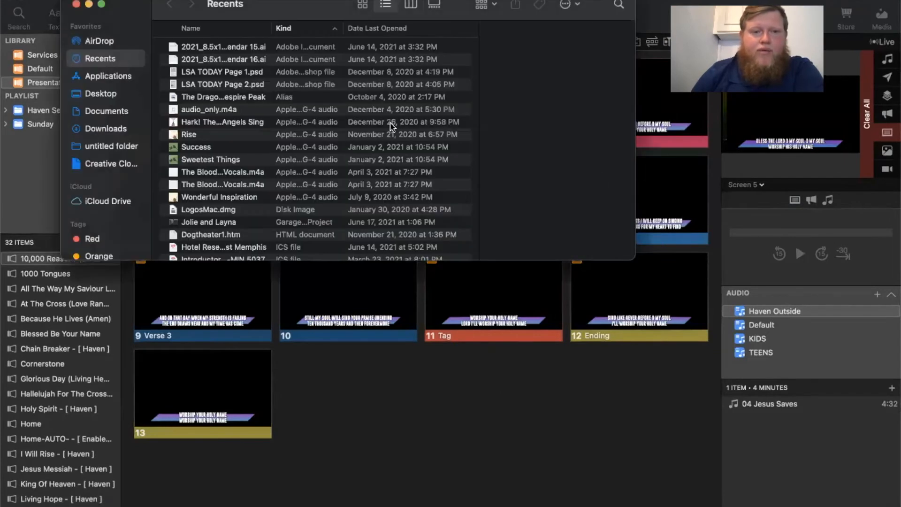
pyautogui.click(93, 128)
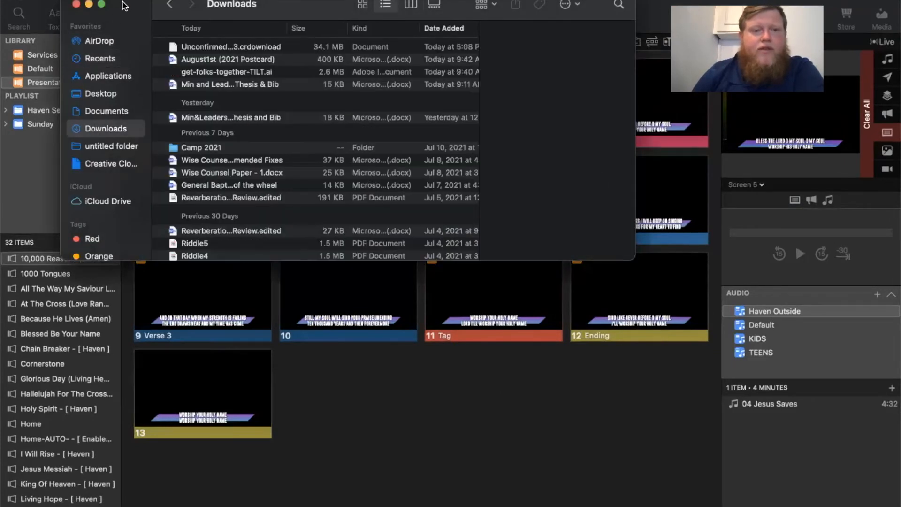
pyautogui.moveTo(132, 6); pyautogui.dragTo(475, 188)
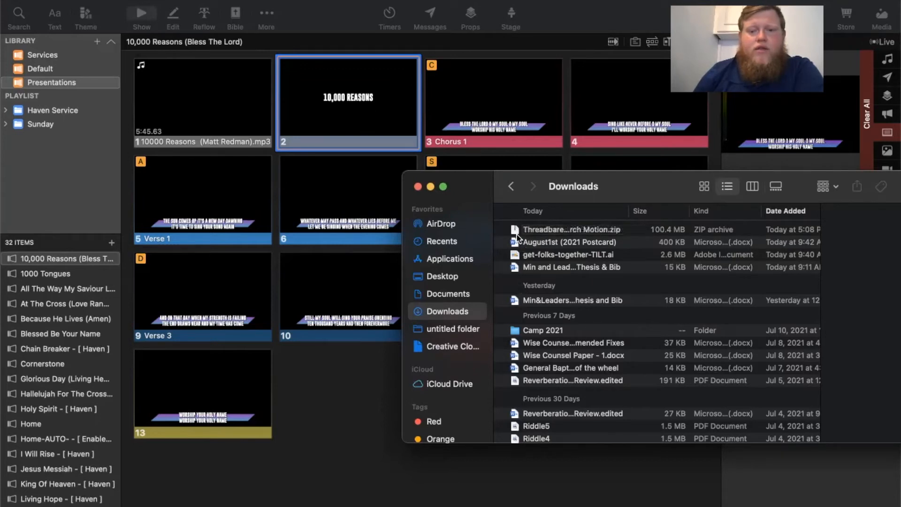
pyautogui.doubleClick(537, 233)
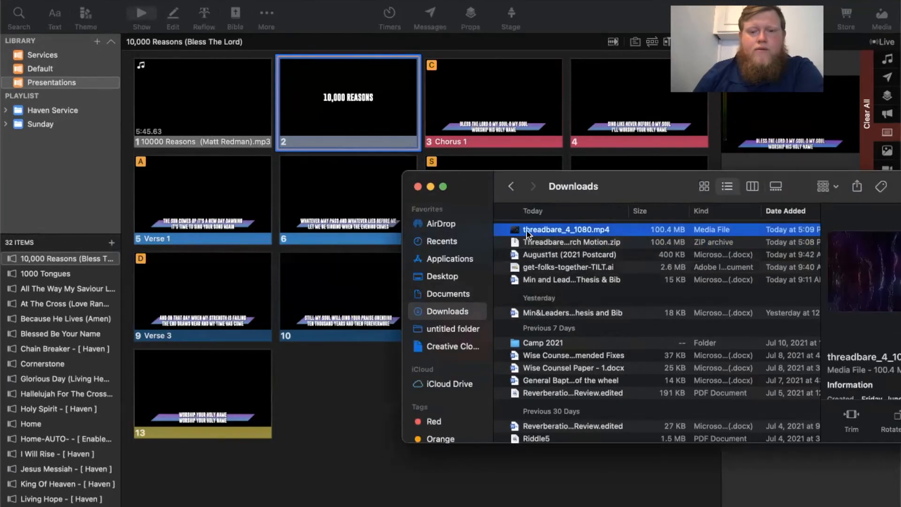
pyautogui.moveTo(549, 228); pyautogui.dragTo(334, 106)
pyautogui.click(417, 187)
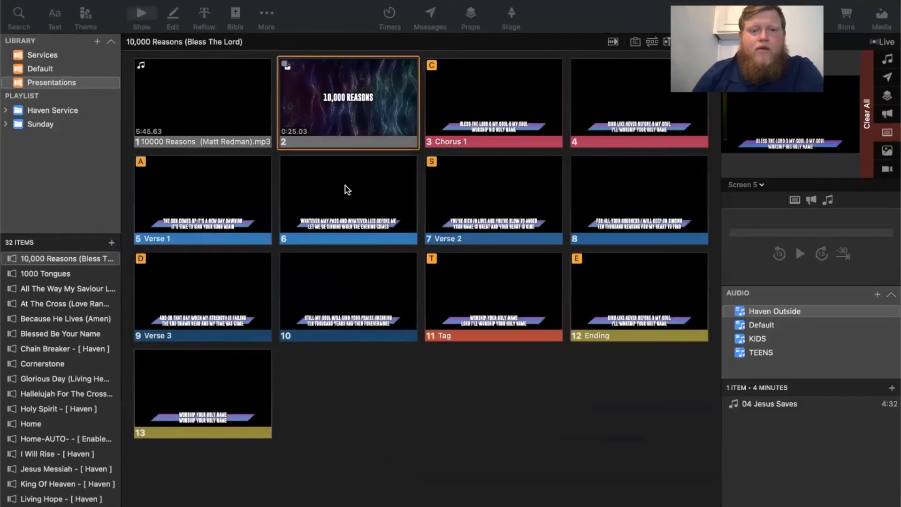
# - Set the song audio slide's Go to Next timer to 0 seconds and trigger the slide to test the automatic advance
pyautogui.rightClick(223, 92)
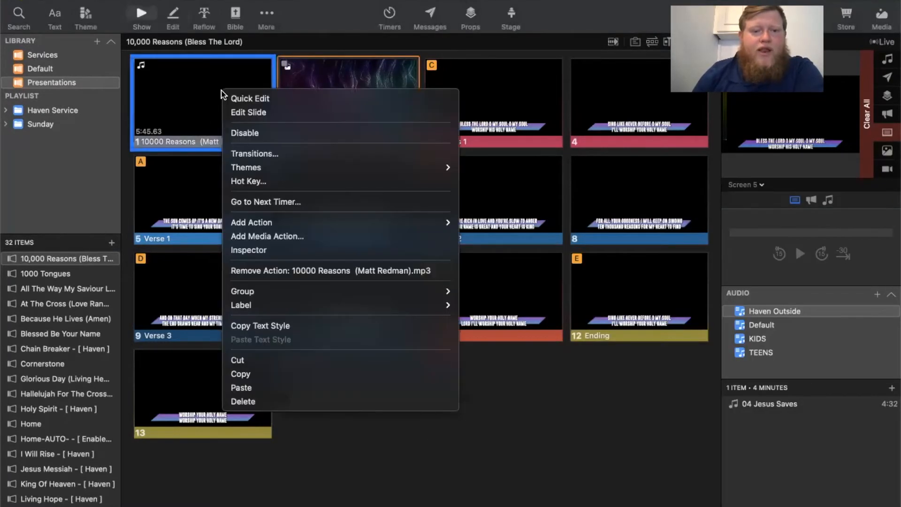
pyautogui.click(301, 202)
pyautogui.write('0')
pyautogui.press('Return')
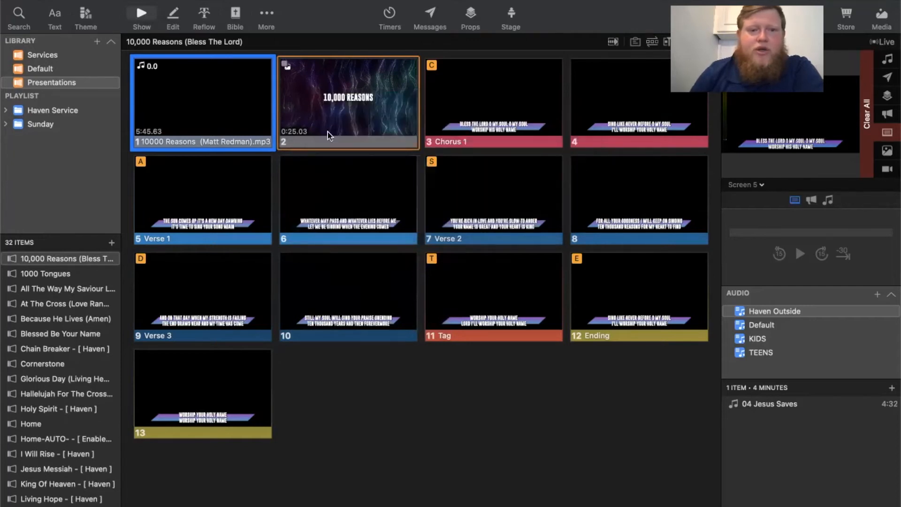
pyautogui.rightClick(341, 102)
pyautogui.click(320, 16)
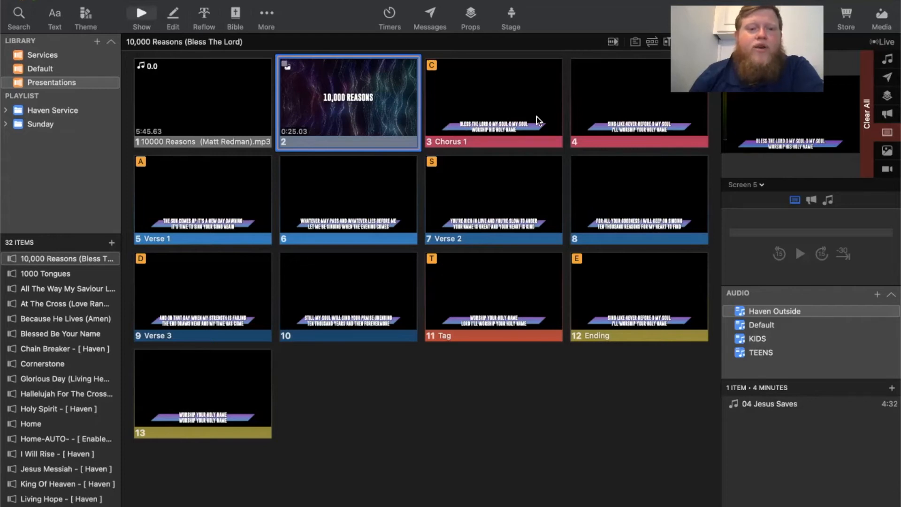
pyautogui.click(196, 94)
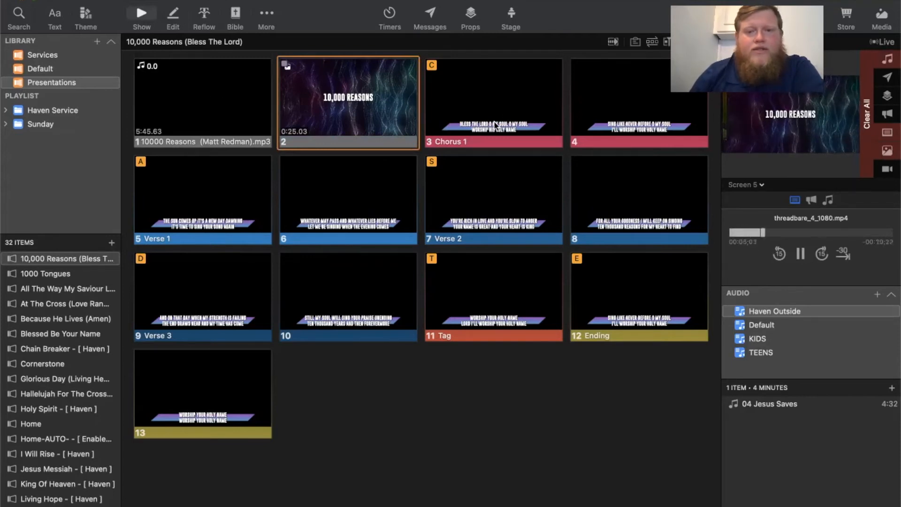
# - Set the 10,000 Reasons title slide's Go to Next timer to 1 second
pyautogui.rightClick(482, 97)
pyautogui.click(360, 83)
pyautogui.rightClick(360, 83)
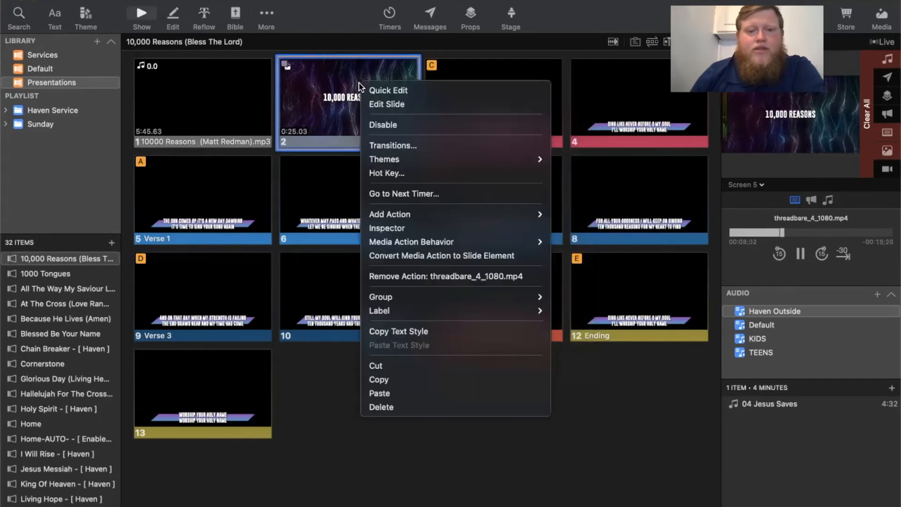
pyautogui.click(414, 195)
pyautogui.write('1')
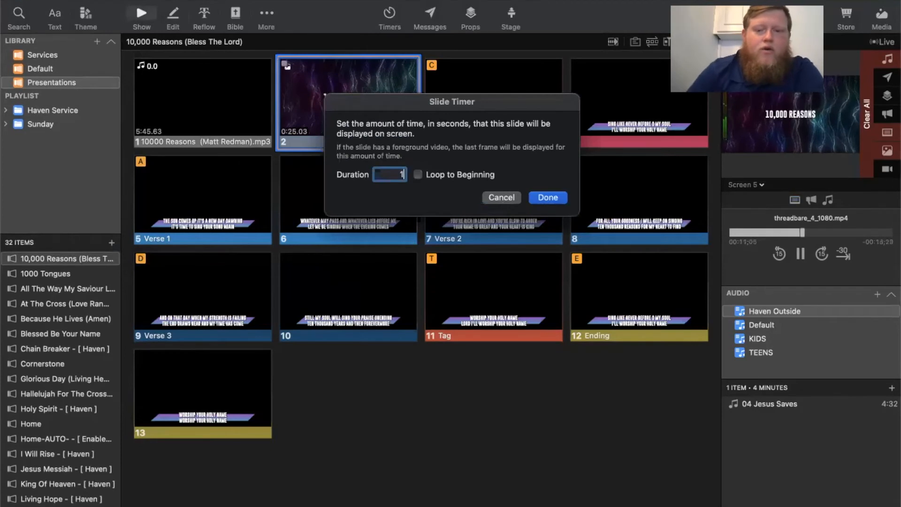
pyautogui.press('Return')
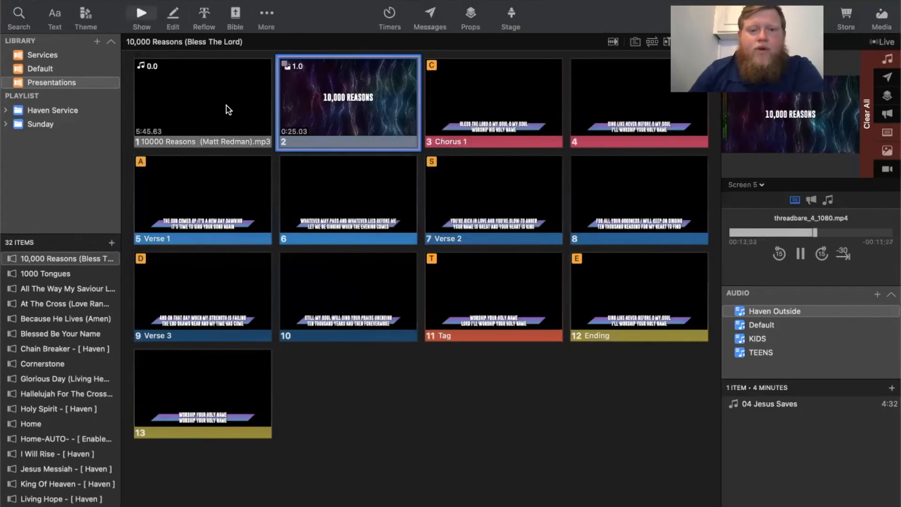
# - Pause the song audio, replay the presentation from the audio slide to check the timed advance, and pause the audio again
pyautogui.click(828, 202)
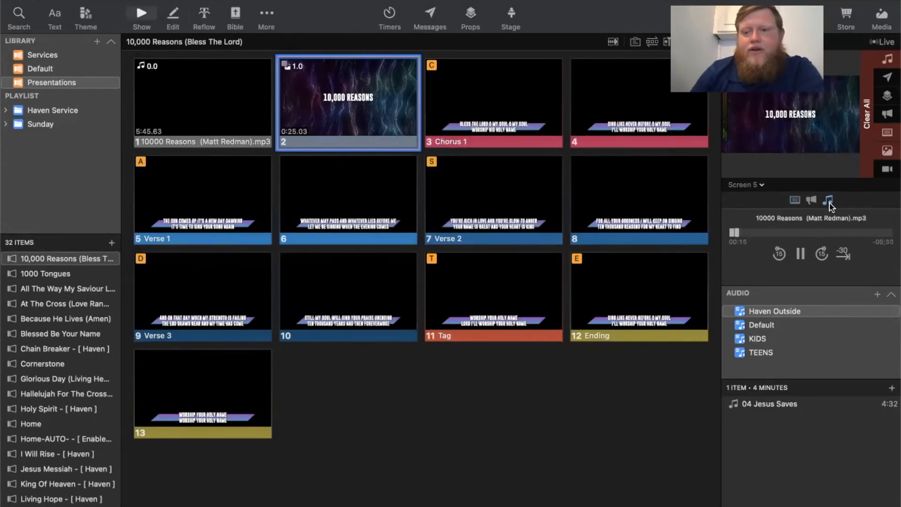
pyautogui.click(801, 254)
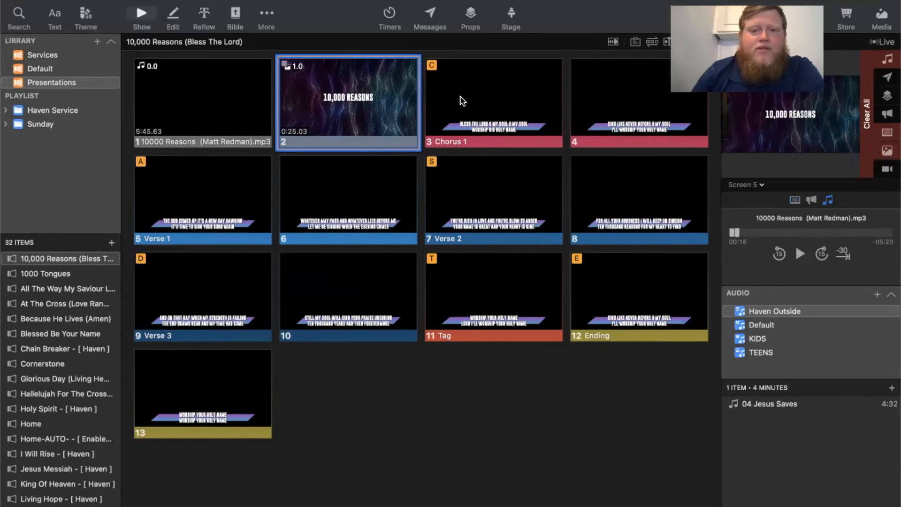
pyautogui.click(190, 81)
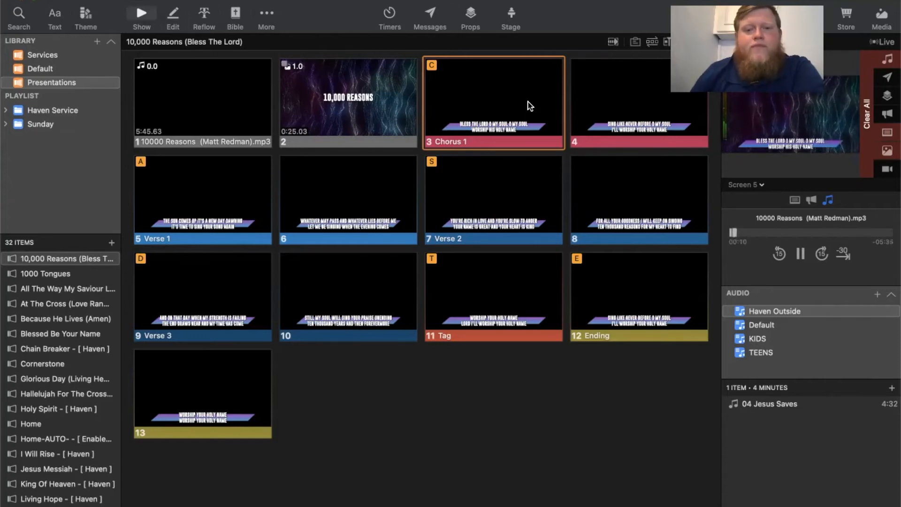
pyautogui.click(801, 254)
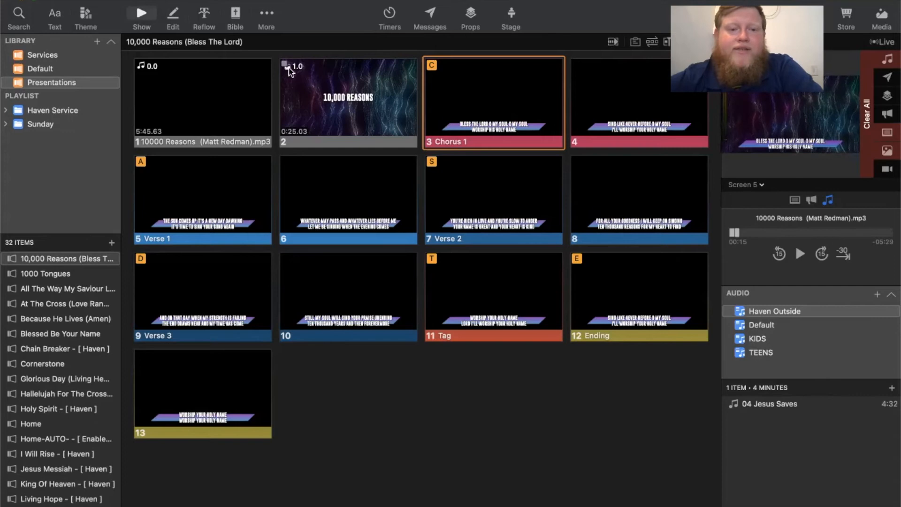
# - Set the first Chorus 1 slide's Go to Next timer to 14 seconds
pyautogui.rightClick(514, 112)
pyautogui.click(549, 221)
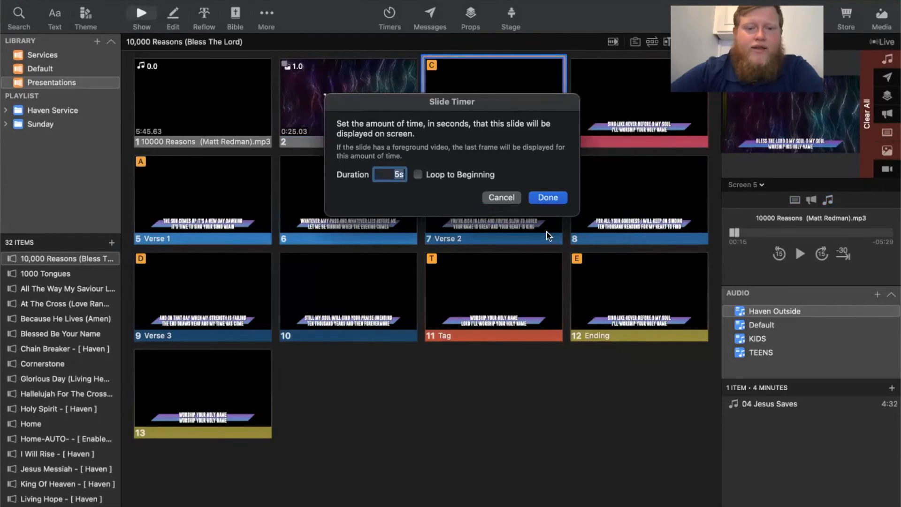
pyautogui.click(402, 174)
pyautogui.press('BackSpace')
pyautogui.press('BackSpace')
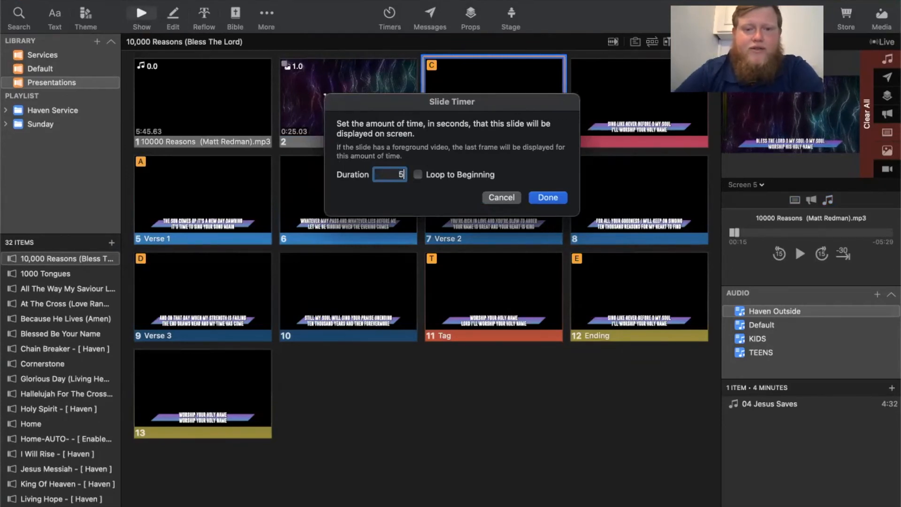
pyautogui.write('14')
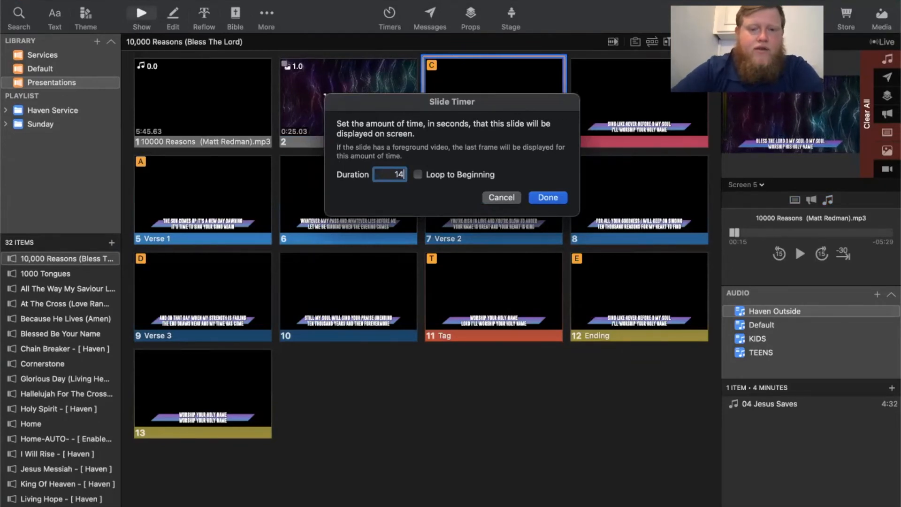
pyautogui.click(542, 198)
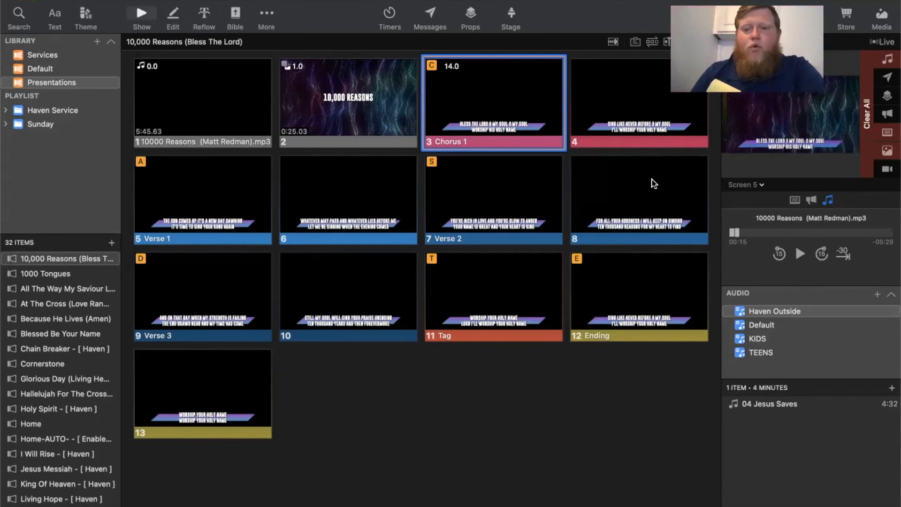
# - Play the song audio to time slide 4, pause it, and set that slide's Go to Next timer to 25 seconds
pyautogui.click(801, 254)
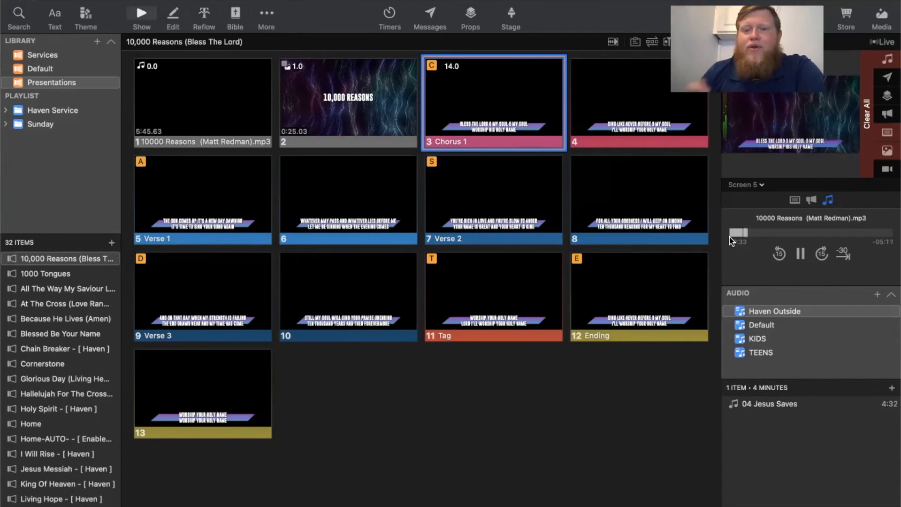
pyautogui.click(656, 145)
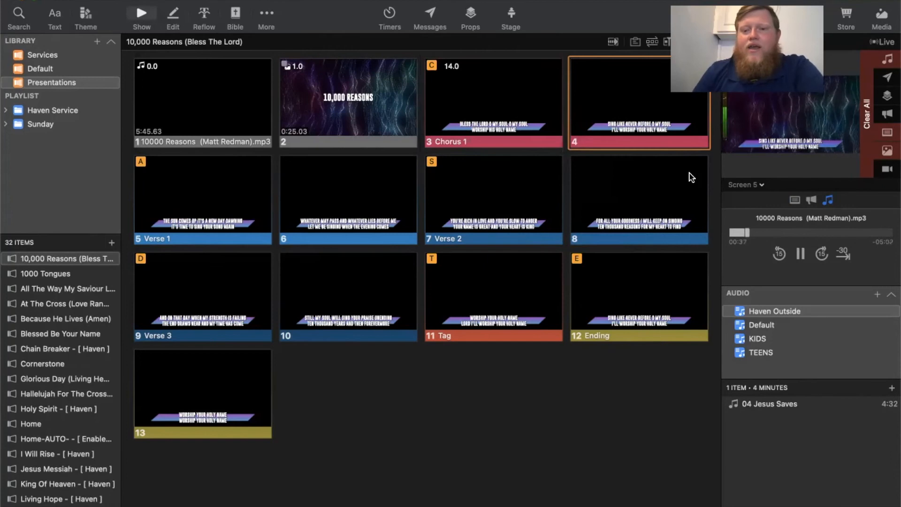
pyautogui.click(801, 256)
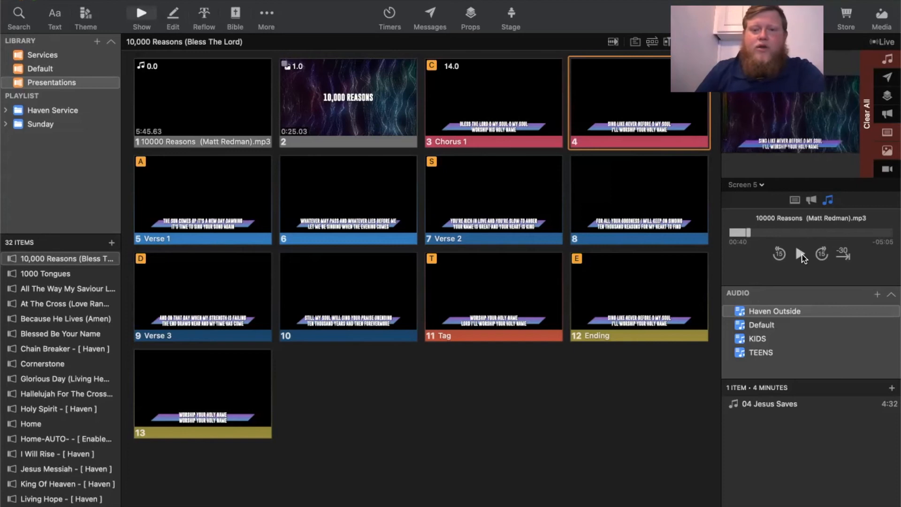
pyautogui.rightClick(620, 100)
pyautogui.click(648, 209)
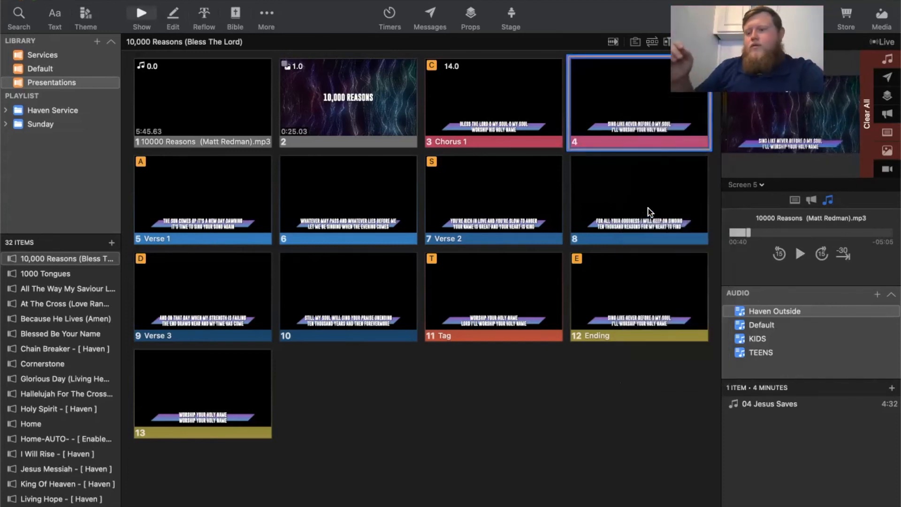
pyautogui.write('25')
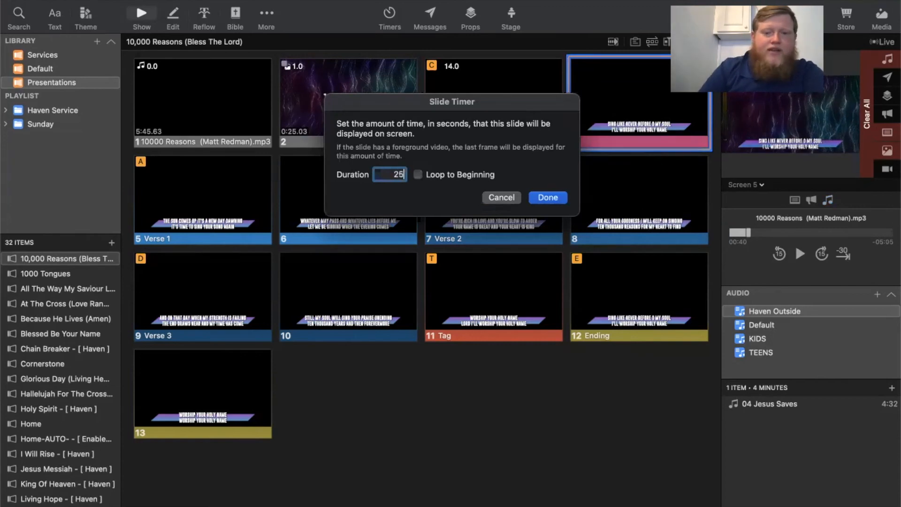
pyautogui.press('Return')
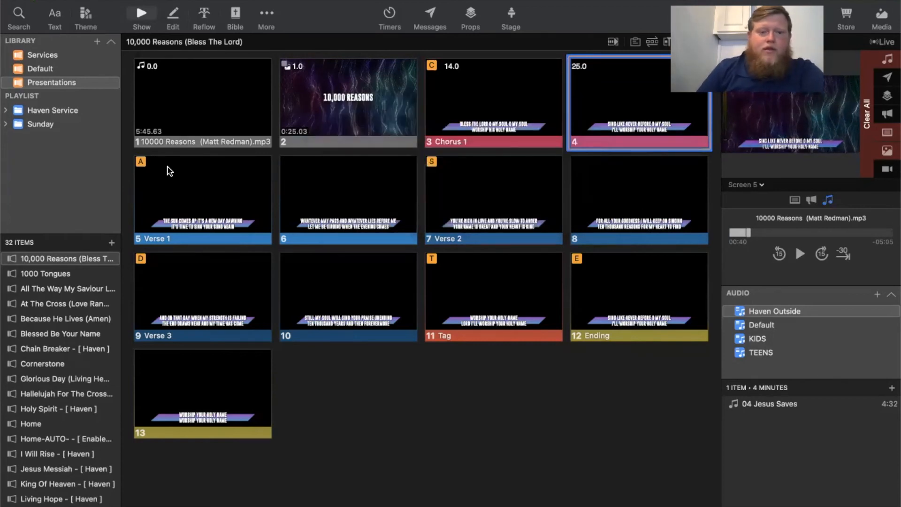
# - Play the presentation from the audio slide through to slide 4 to test the chorus timing, and pause the song audio
pyautogui.click(209, 103)
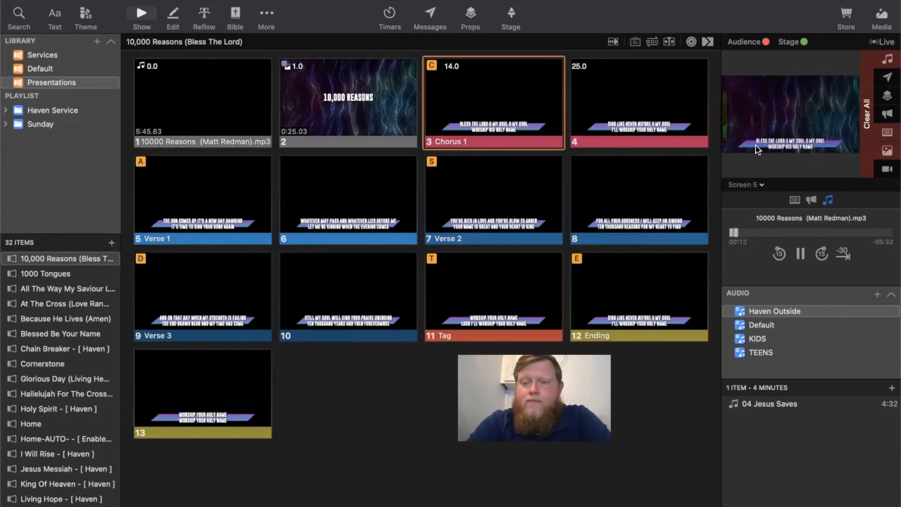
pyautogui.press('Right')
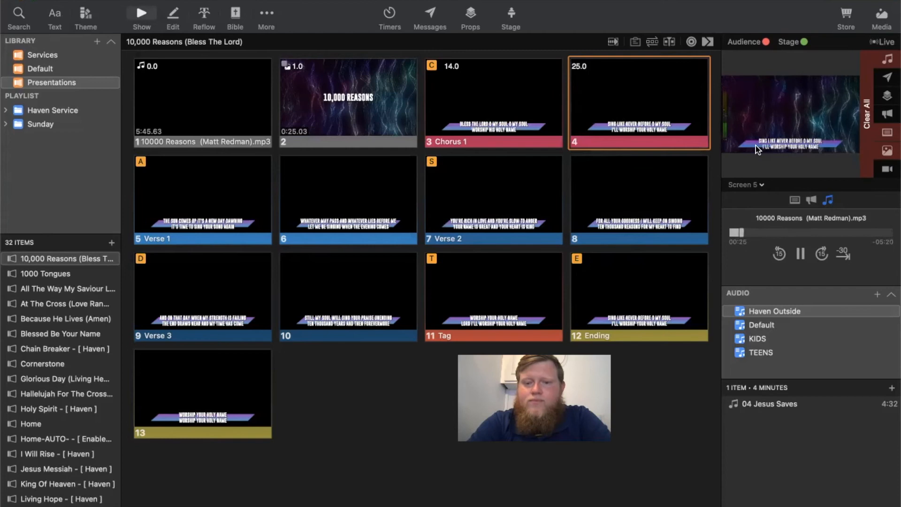
pyautogui.click(800, 254)
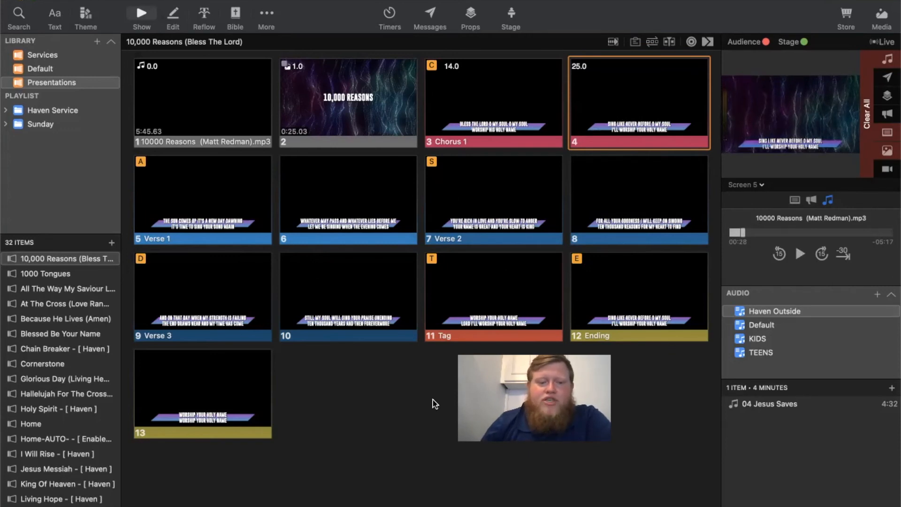
# - Skip to the last part of the song audio and play it to check the ending, pausing just before it finishes
pyautogui.click(864, 232)
pyautogui.click(878, 233)
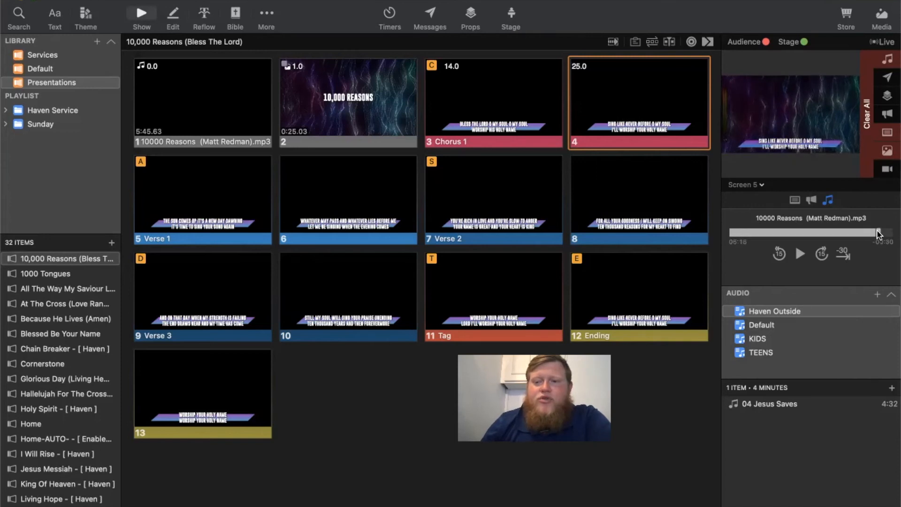
pyautogui.click(799, 253)
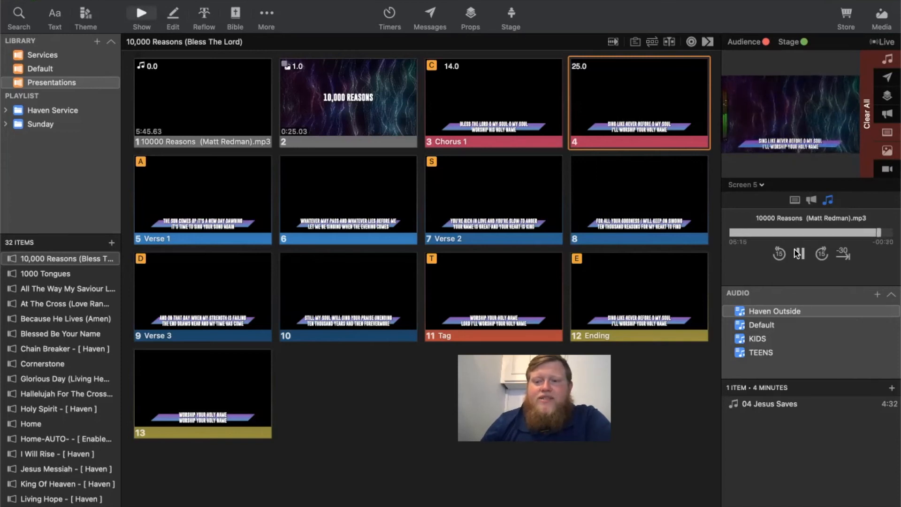
pyautogui.press('Right')
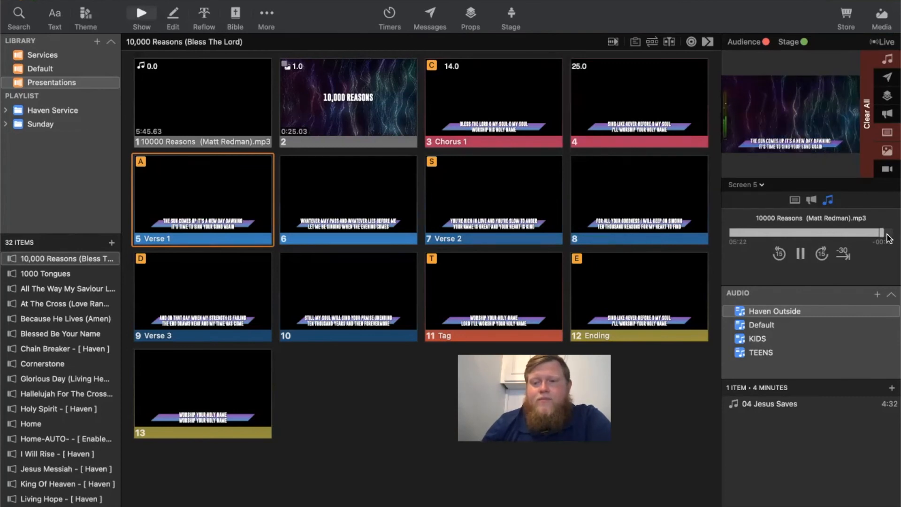
pyautogui.click(800, 254)
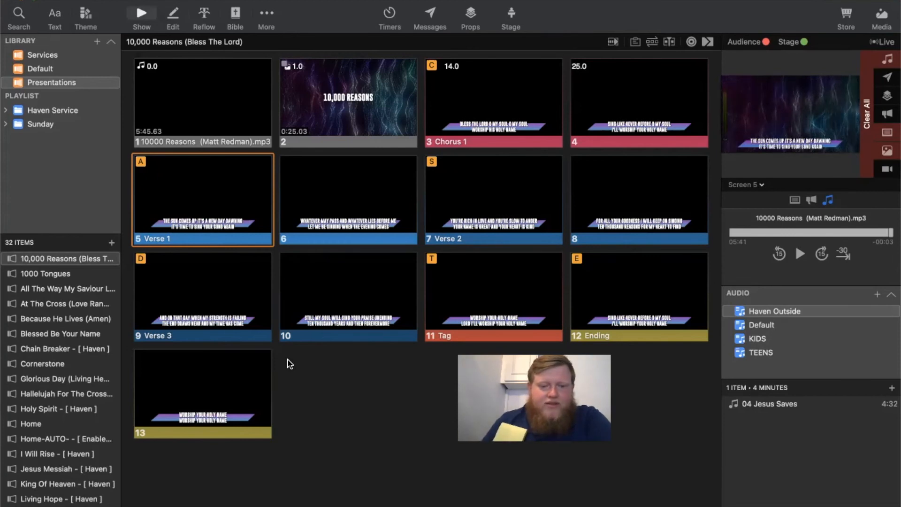
# - Duplicate slide 13 at the end of the presentation and display the copy, slide 14
pyautogui.rightClick(241, 376)
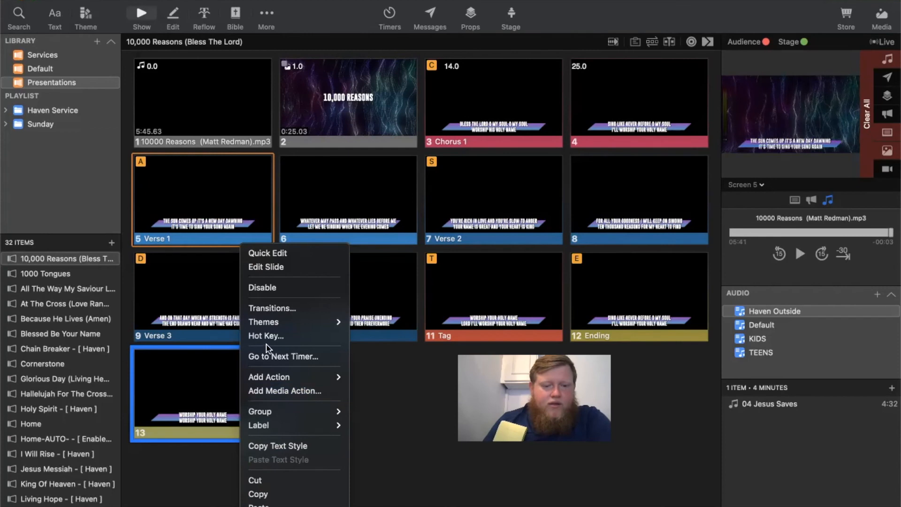
pyautogui.click(253, 494)
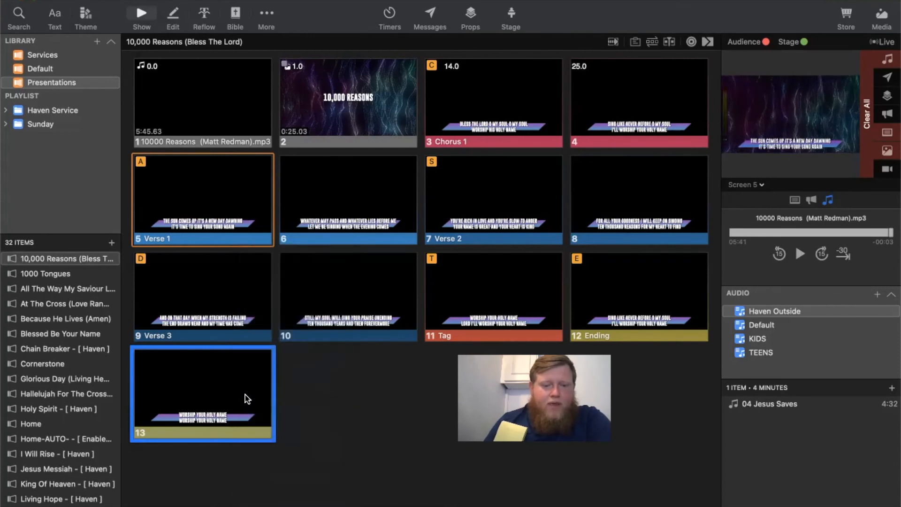
pyautogui.rightClick(246, 399)
pyautogui.click(266, 504)
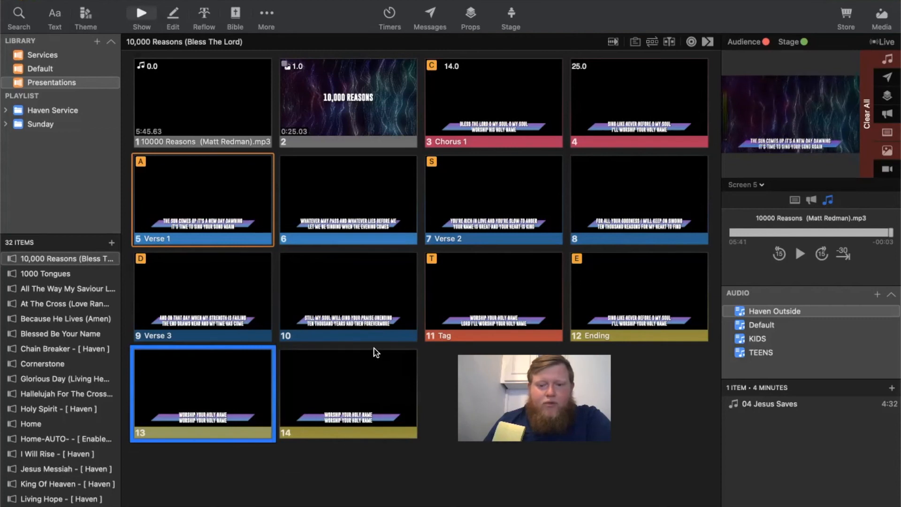
pyautogui.click(352, 399)
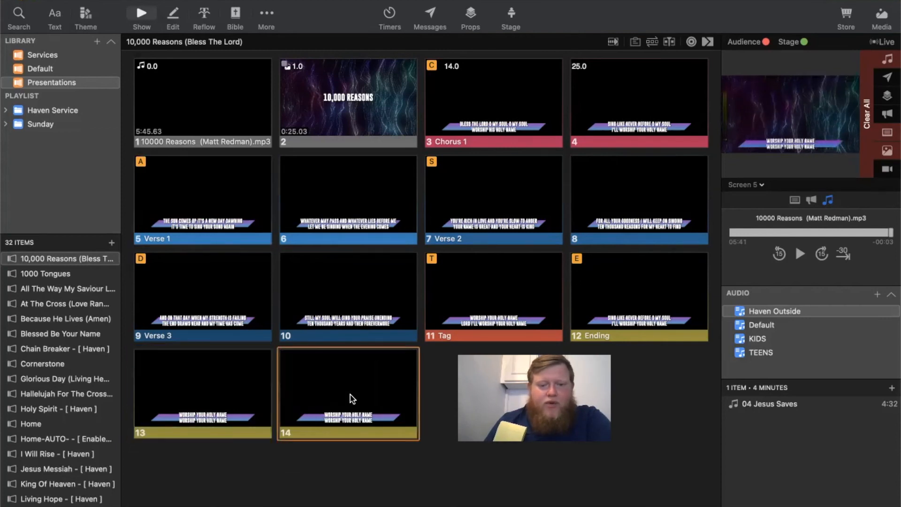
# - Edit slide 14 to delete all its objects, leaving a blank slide, and return to the slide overview
pyautogui.rightClick(353, 399)
pyautogui.click(386, 260)
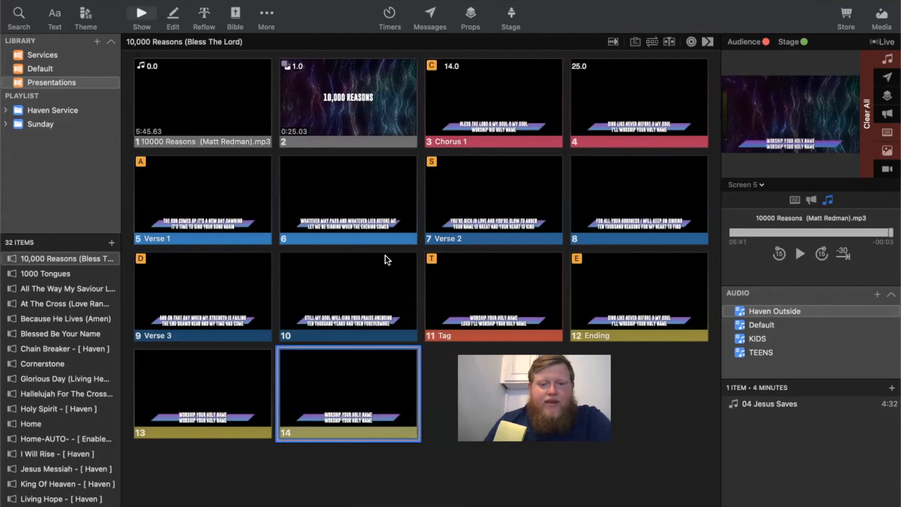
pyautogui.click(269, 350)
pyautogui.rightClick(344, 395)
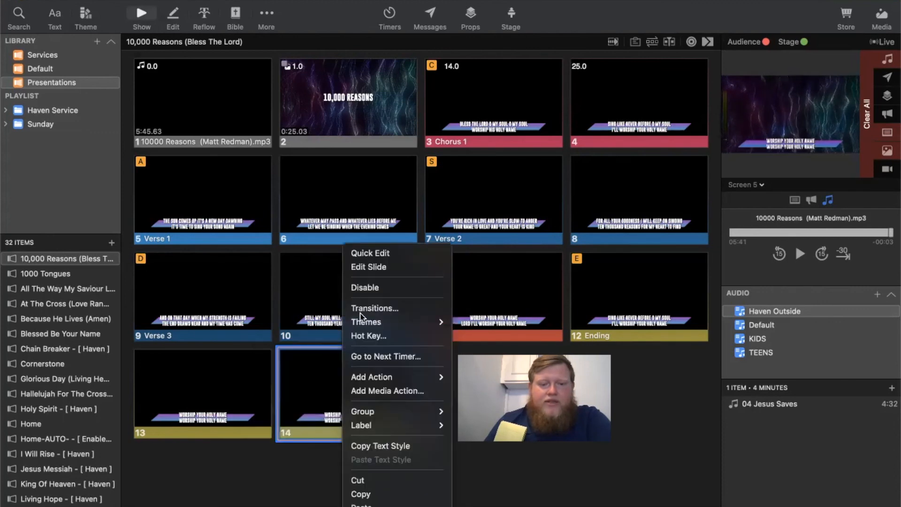
pyautogui.click(388, 267)
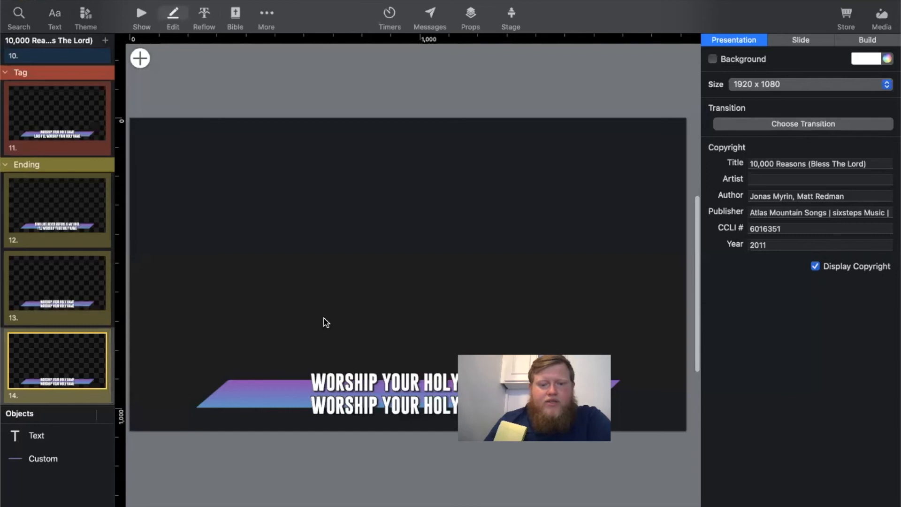
pyautogui.moveTo(327, 322); pyautogui.dragTo(343, 457)
pyautogui.press('Delete')
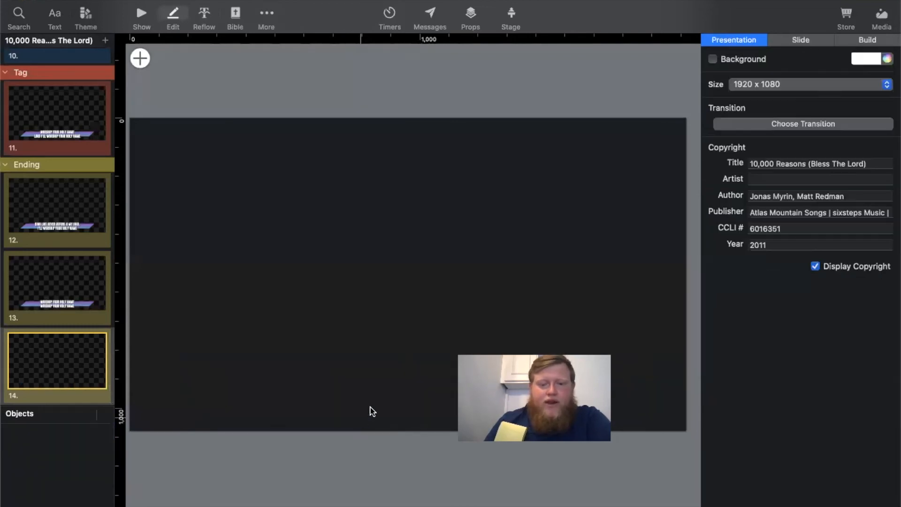
pyautogui.click(136, 14)
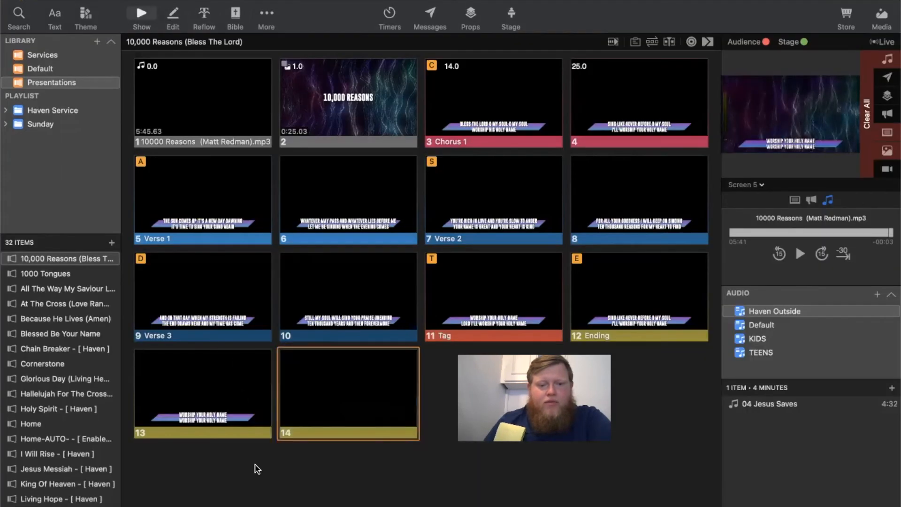
# - Set the blank slide 14's Go to Next timer to 3 seconds
pyautogui.rightClick(386, 382)
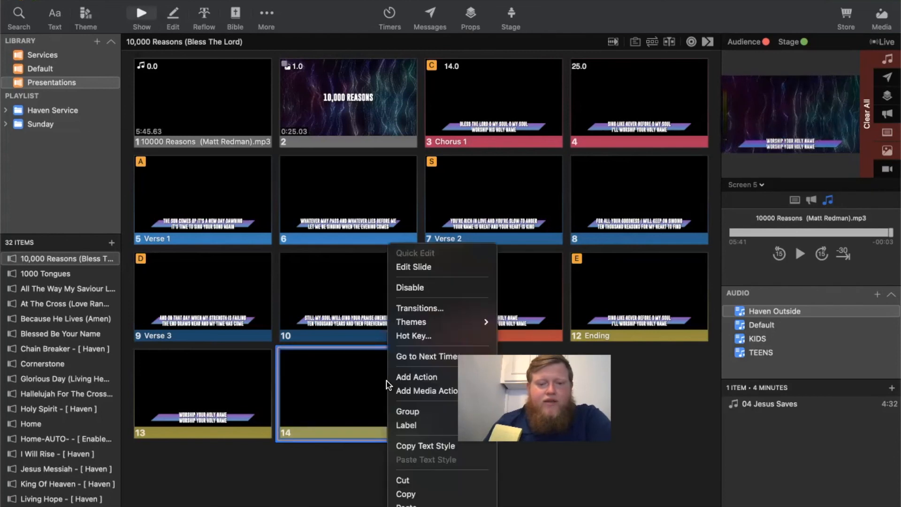
pyautogui.click(407, 357)
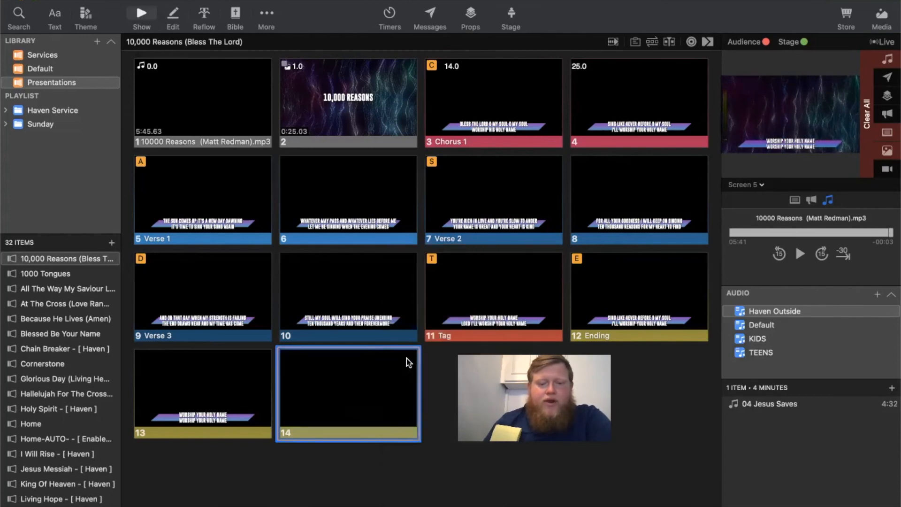
pyautogui.write('3')
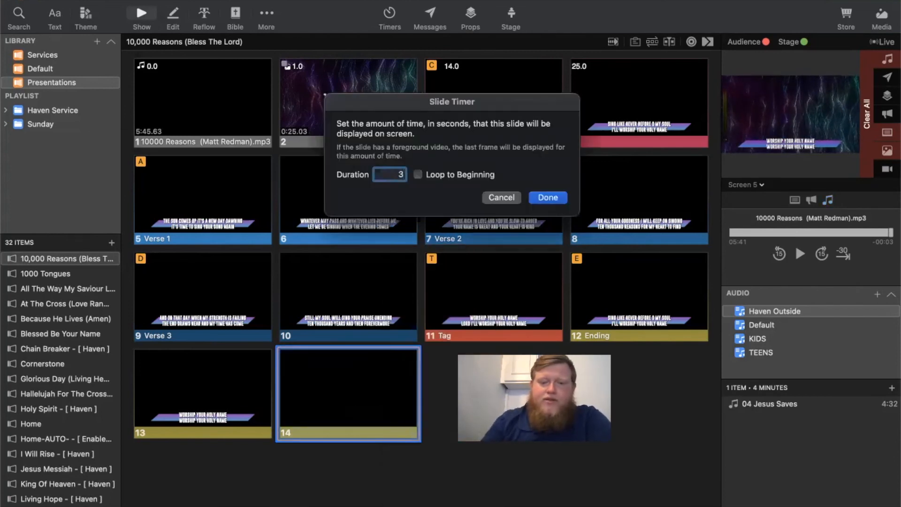
pyautogui.press('Return')
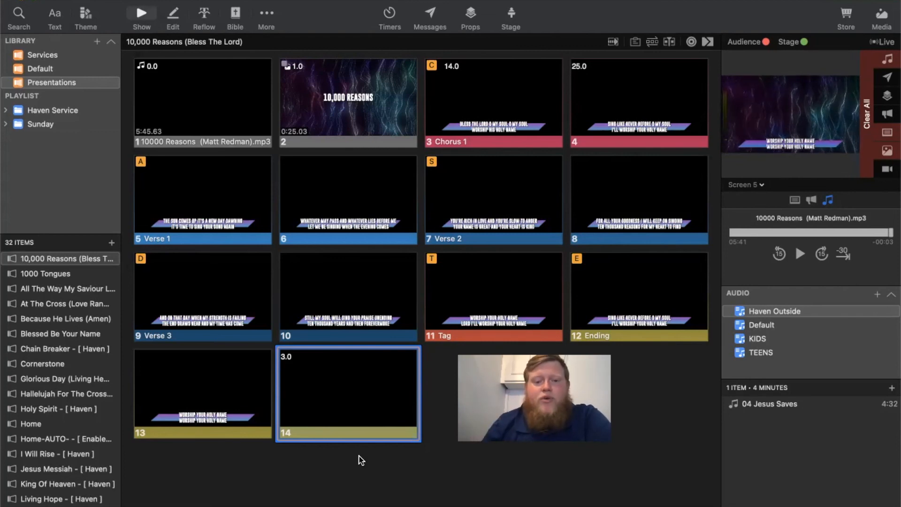
pyautogui.click(354, 391)
pyautogui.rightClick(354, 390)
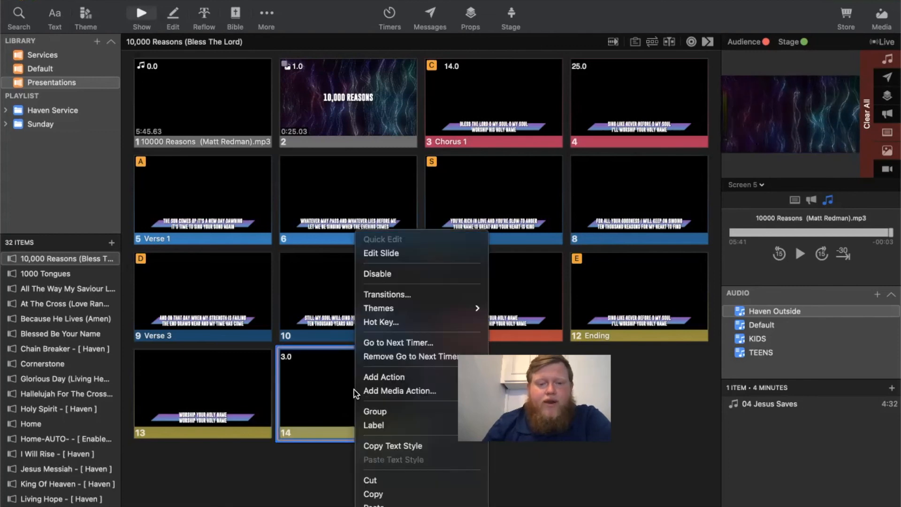
pyautogui.click(425, 343)
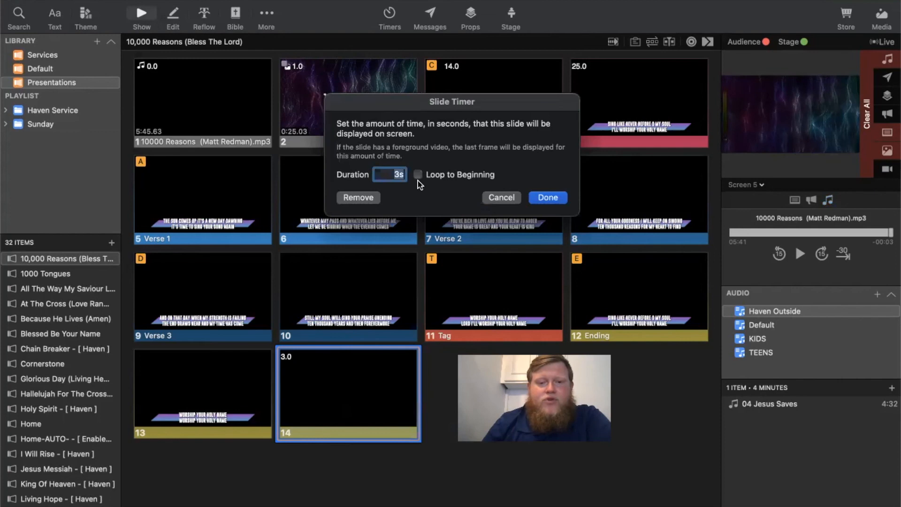
pyautogui.click(418, 175)
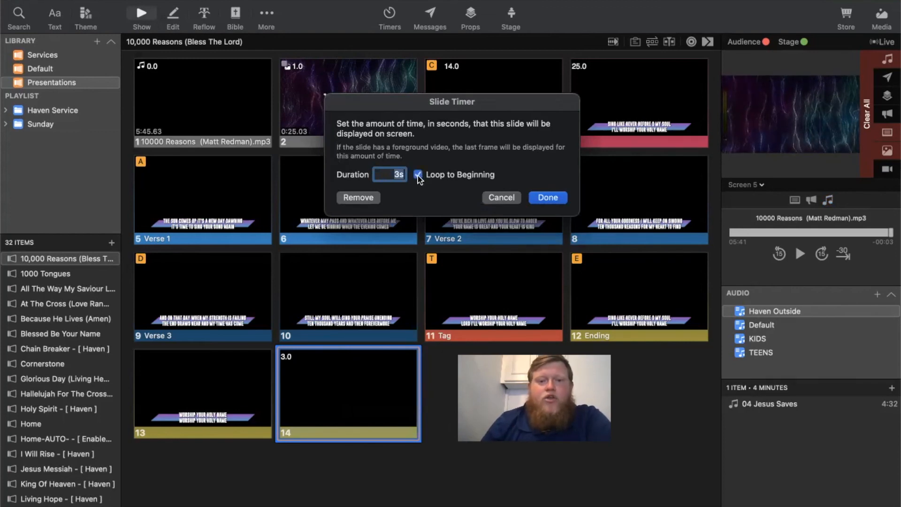
pyautogui.click(418, 177)
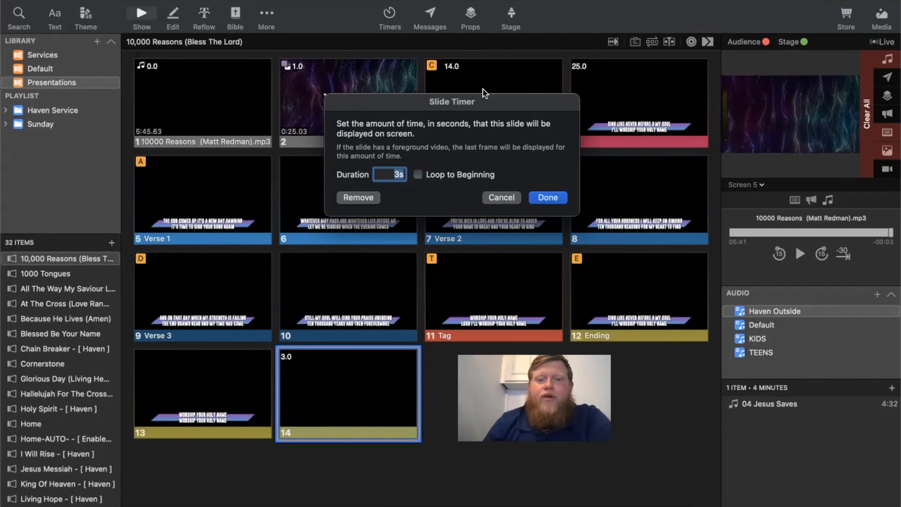
pyautogui.click(501, 197)
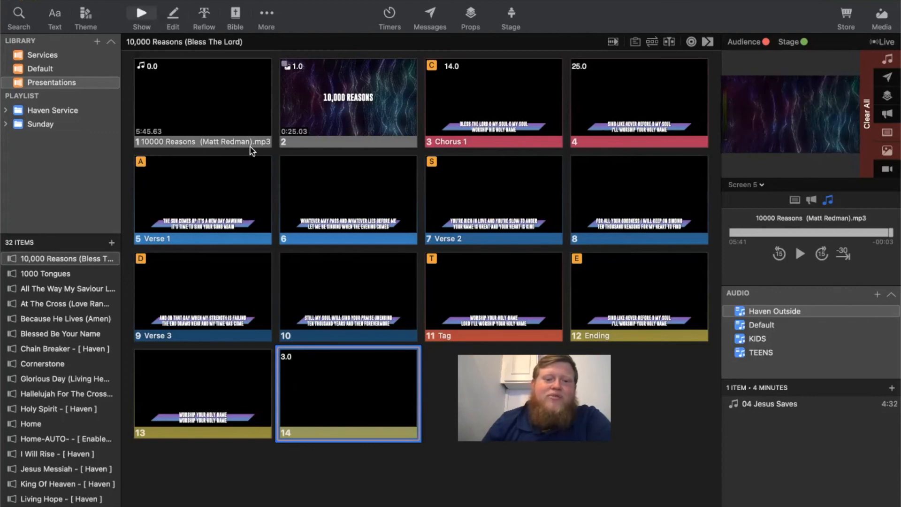
pyautogui.rightClick(350, 378)
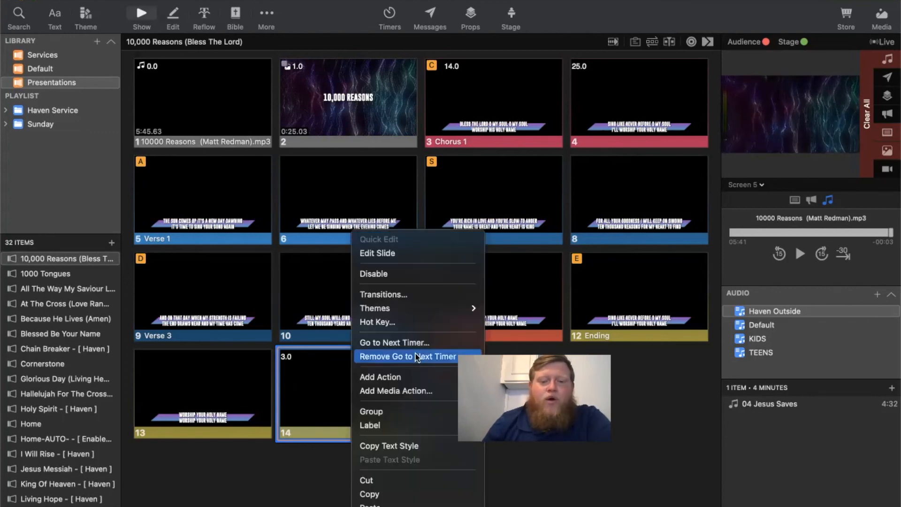
pyautogui.click(290, 438)
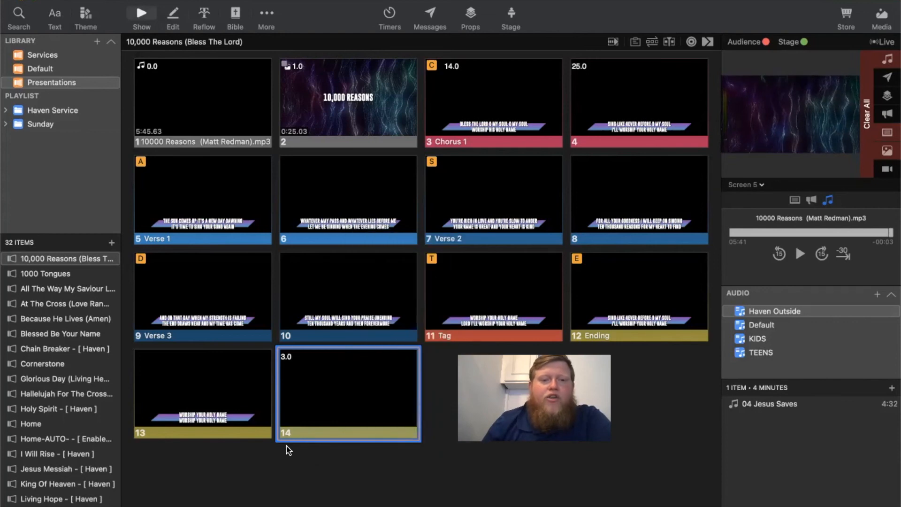
# - Inspect the song audio action on slide 1 and set its In point to 0:00:49.93
pyautogui.rightClick(211, 82)
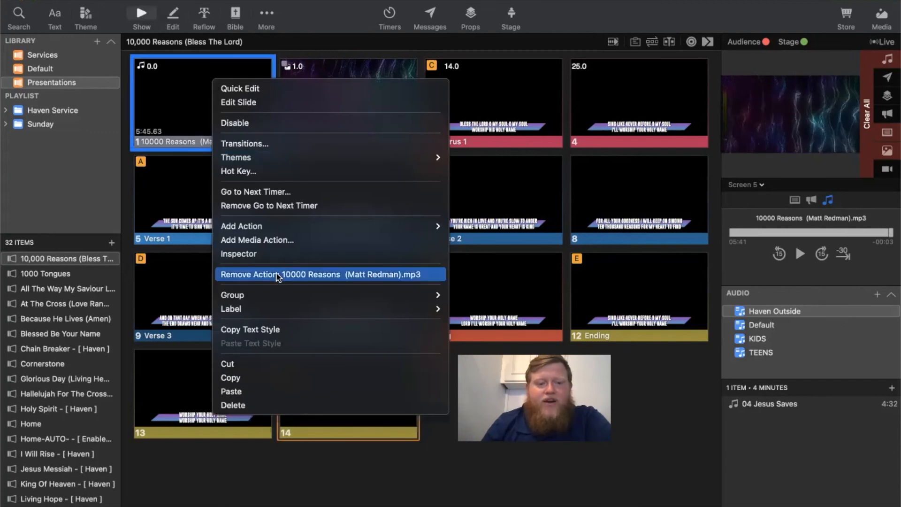
pyautogui.click(256, 254)
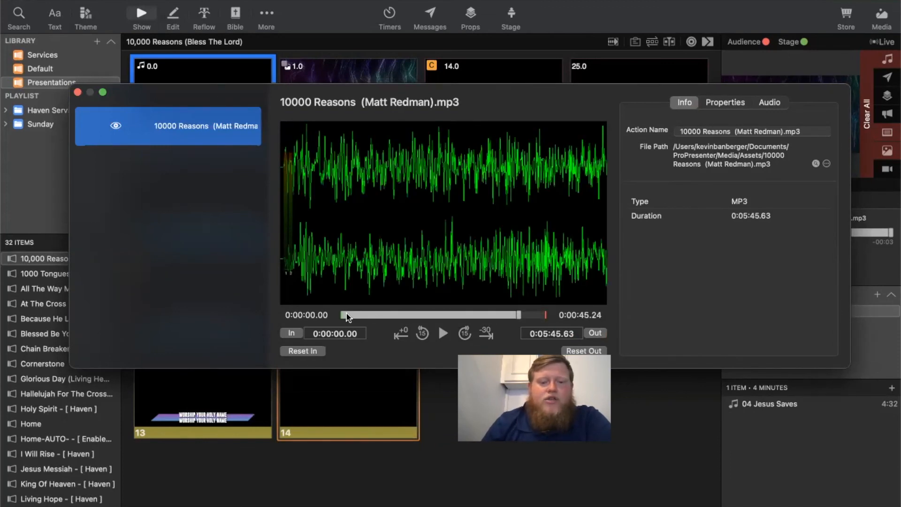
pyautogui.click(353, 314)
pyautogui.click(375, 315)
pyautogui.click(371, 315)
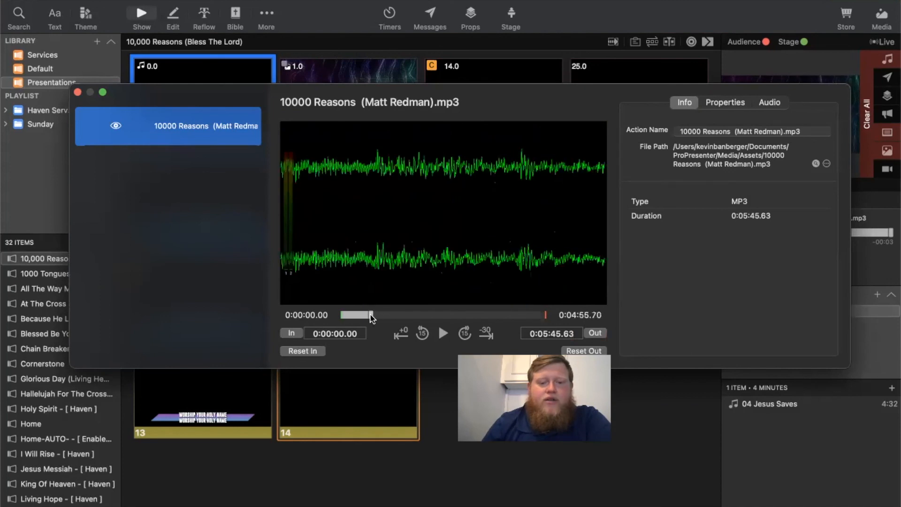
pyautogui.click(293, 334)
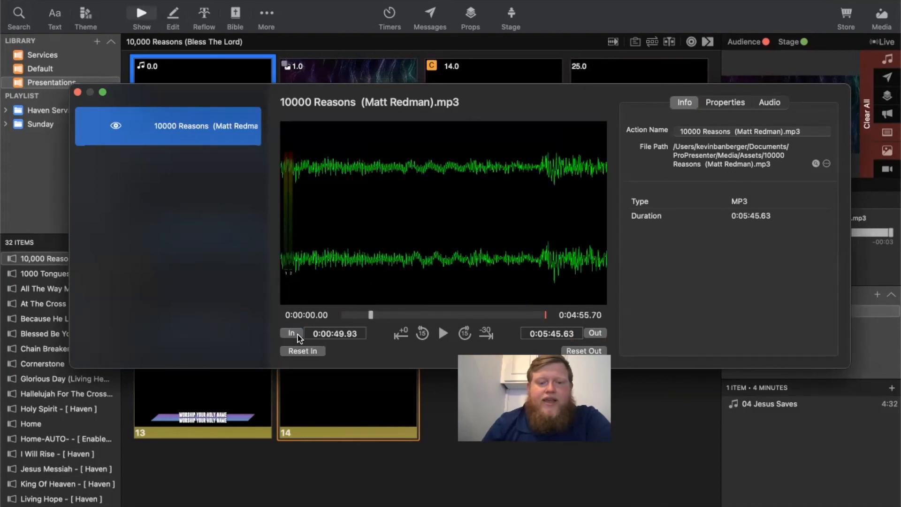
# - Set the song audio's Out point to 0:04:51.02 and close the inspector
pyautogui.click(470, 315)
pyautogui.moveTo(471, 317); pyautogui.dragTo(513, 315)
pyautogui.click(595, 333)
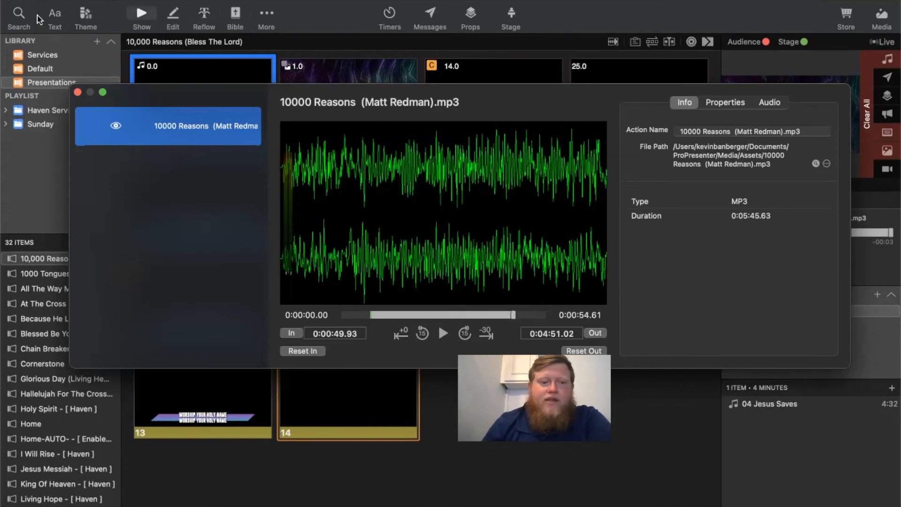
pyautogui.click(78, 93)
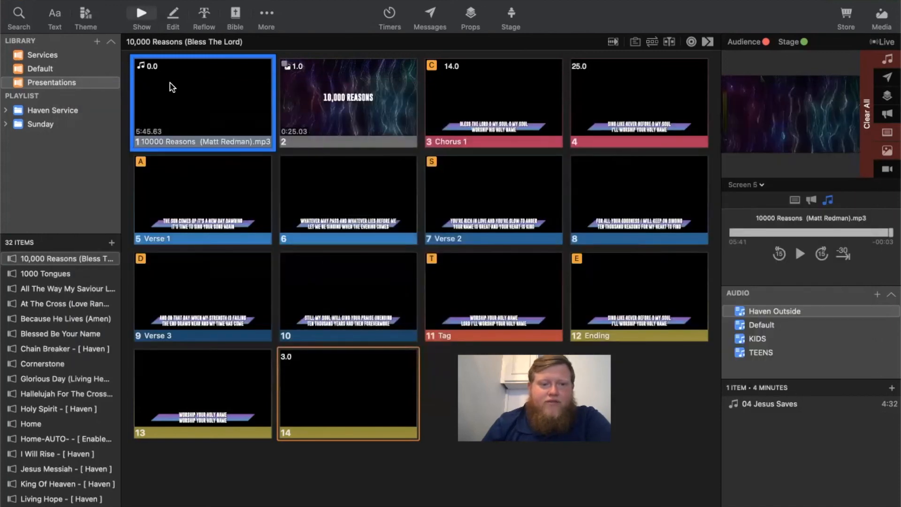
# - Play the presentation from the audio slide to Chorus 1 to check the trimmed song, and pause the audio
pyautogui.click(197, 96)
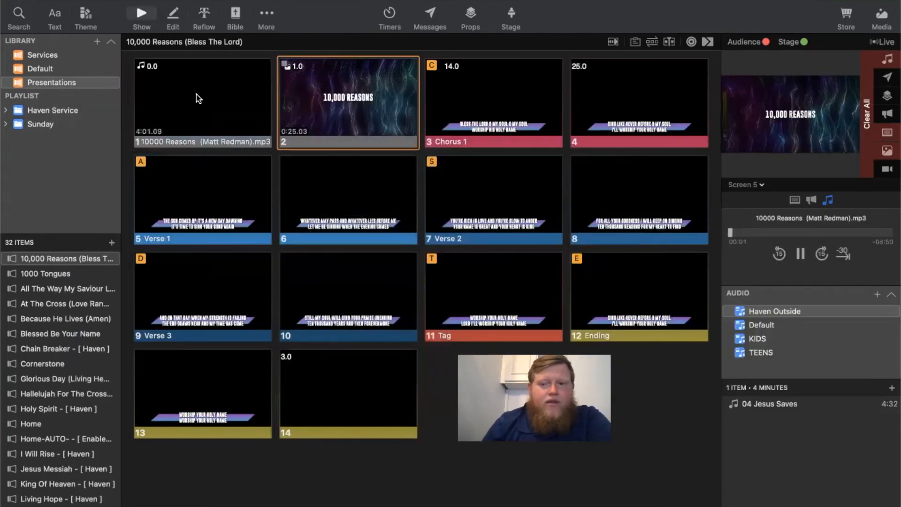
pyautogui.press('Right')
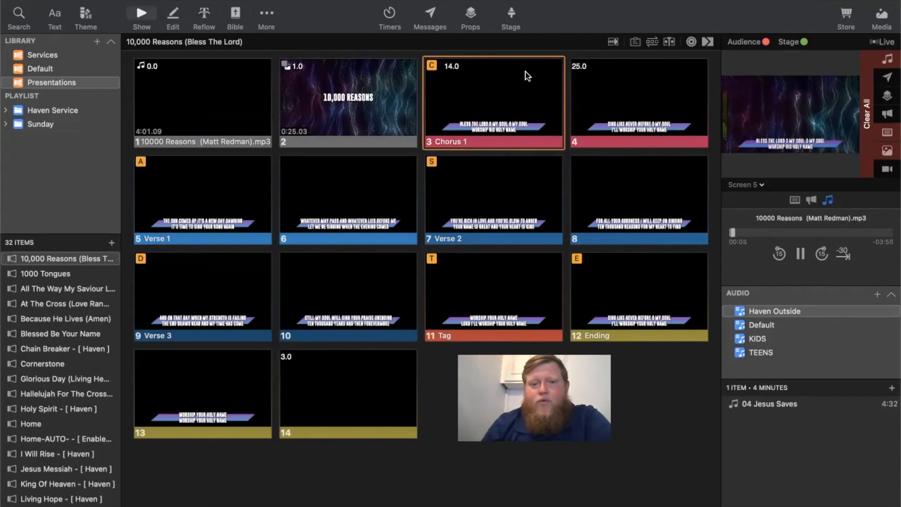
pyautogui.click(801, 254)
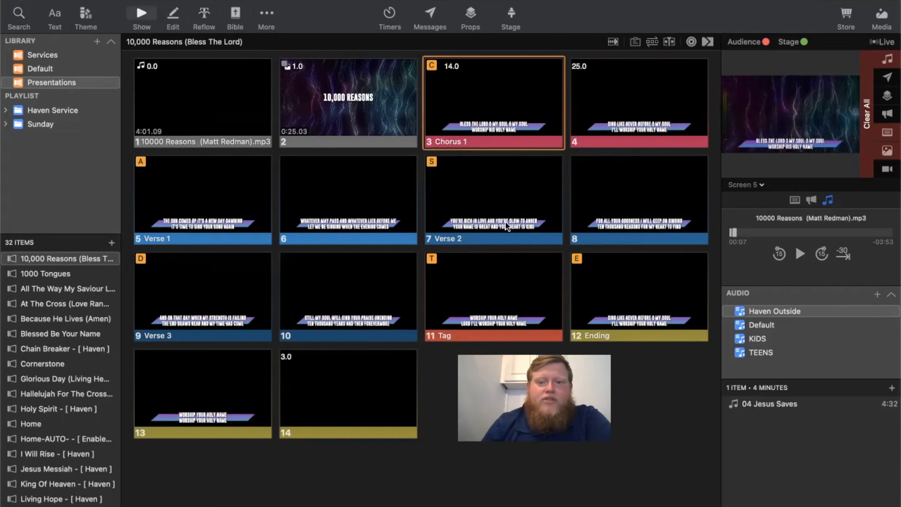
# - Restart the audio slide repeatedly to test its automatic advance to Chorus 1, pause the song, and advance to slide 4
pyautogui.click(199, 85)
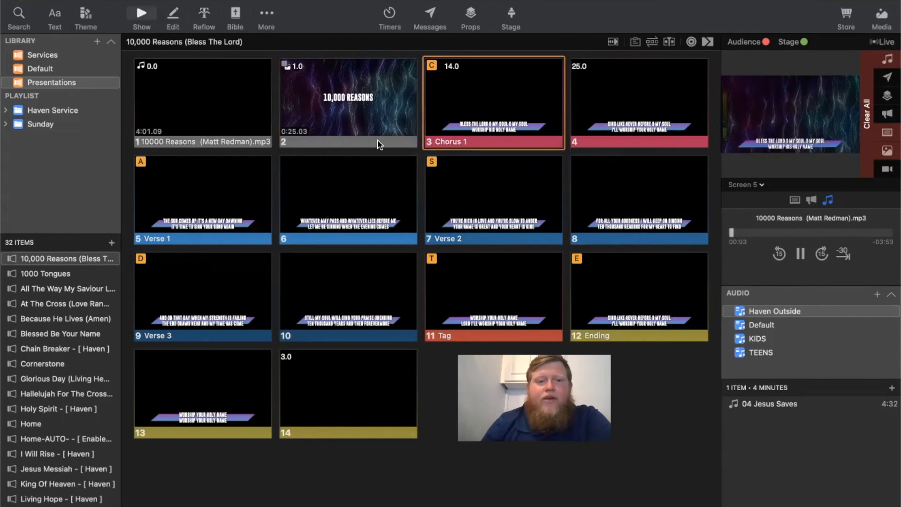
pyautogui.click(199, 85)
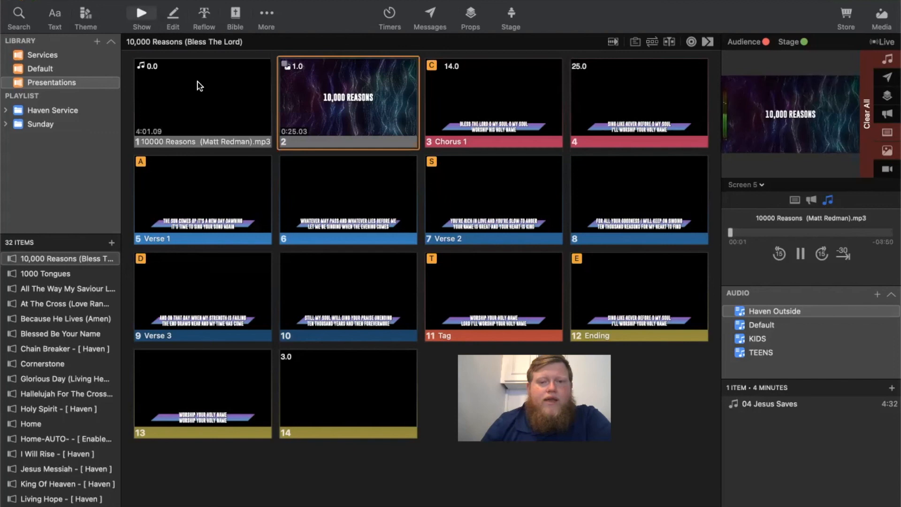
pyautogui.press('Right')
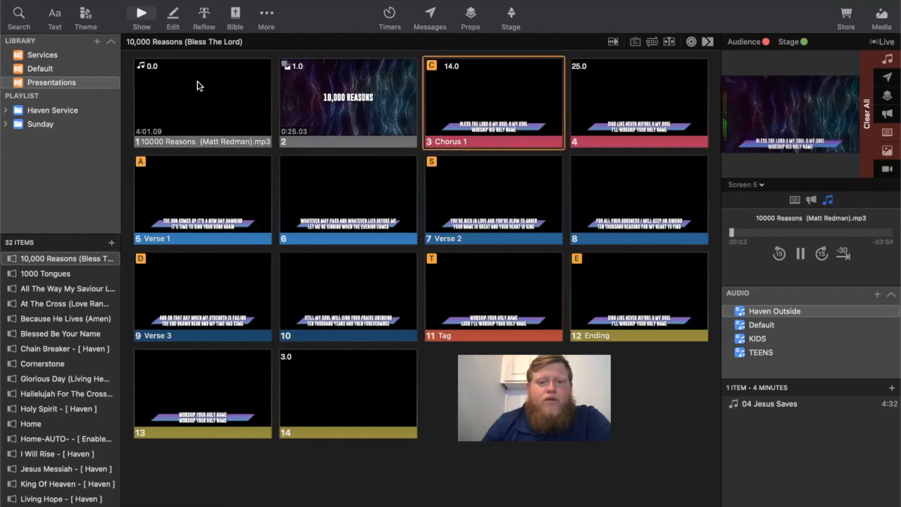
pyautogui.click(199, 85)
pyautogui.press('Right')
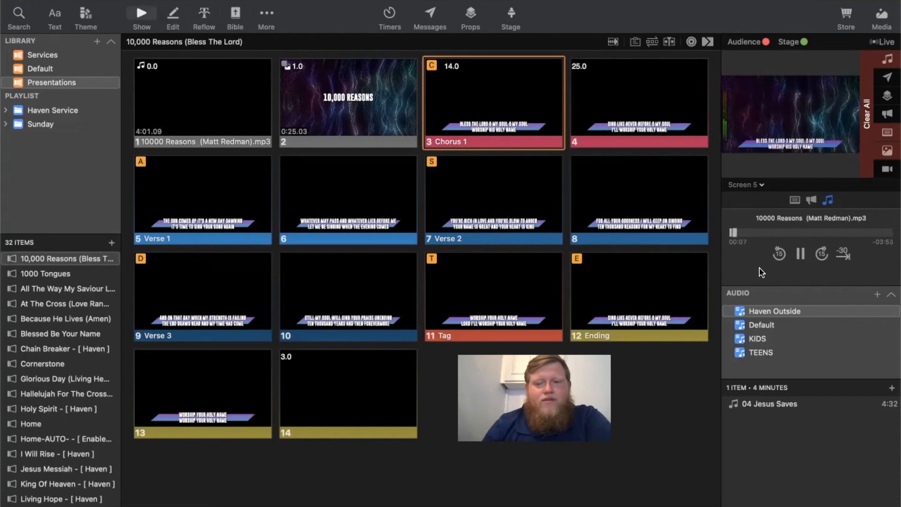
pyautogui.click(801, 256)
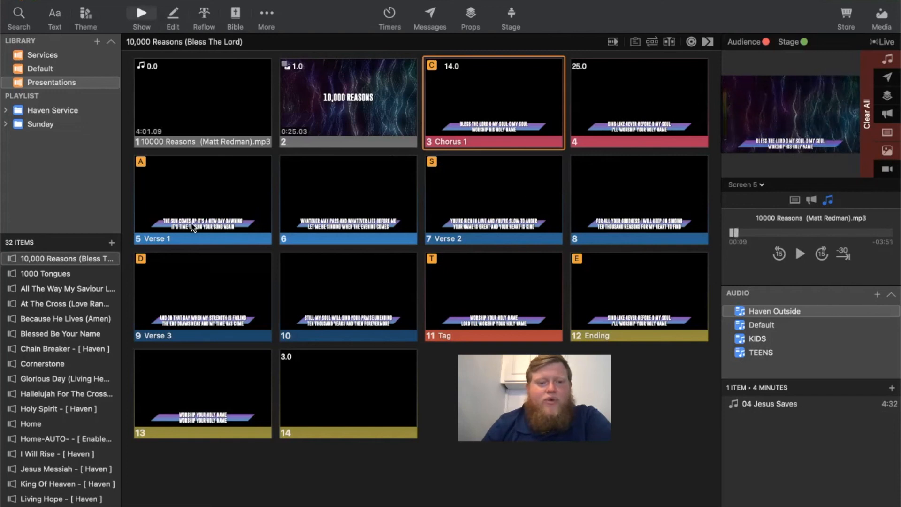
pyautogui.press('Right')
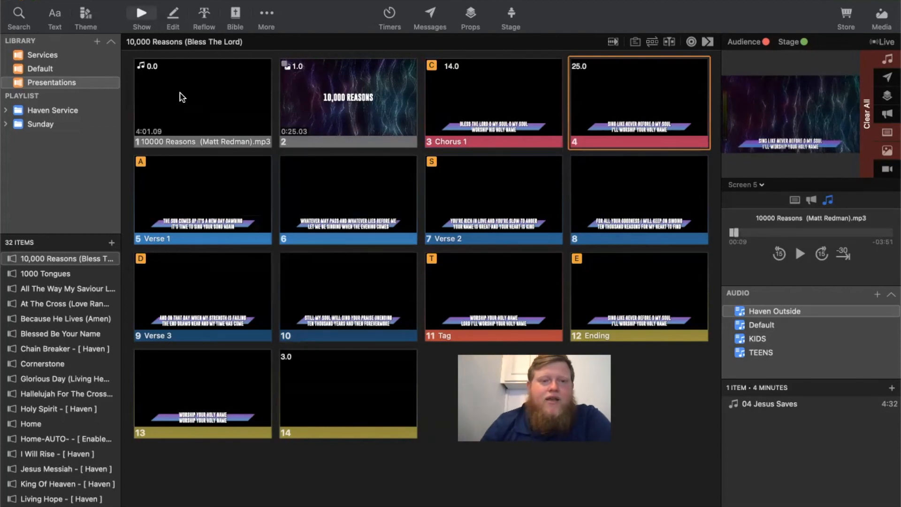
pyautogui.click(129, 0)
pyautogui.moveTo(105, 0)
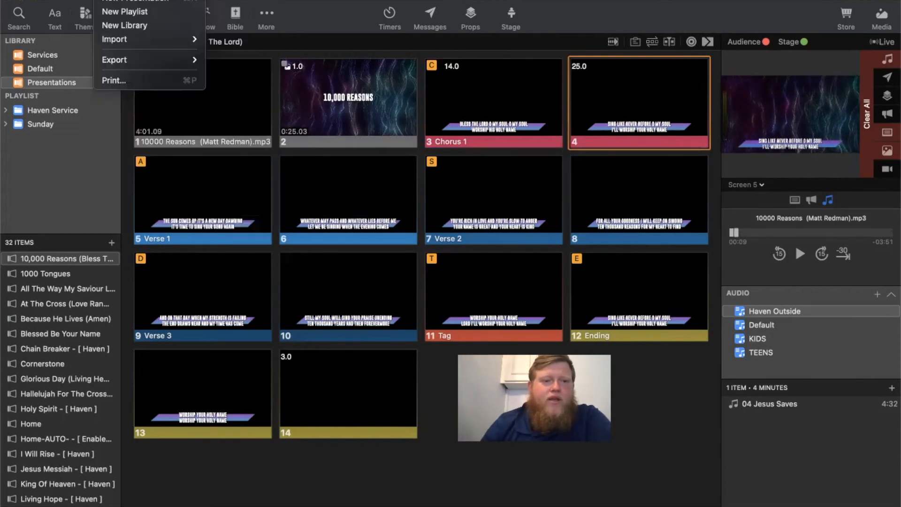
pyautogui.moveTo(178, 39)
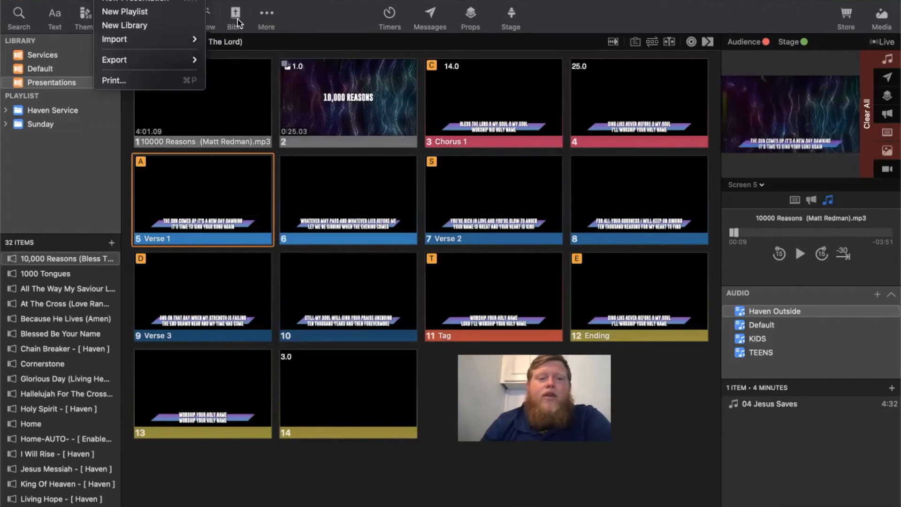
pyautogui.click(331, 7)
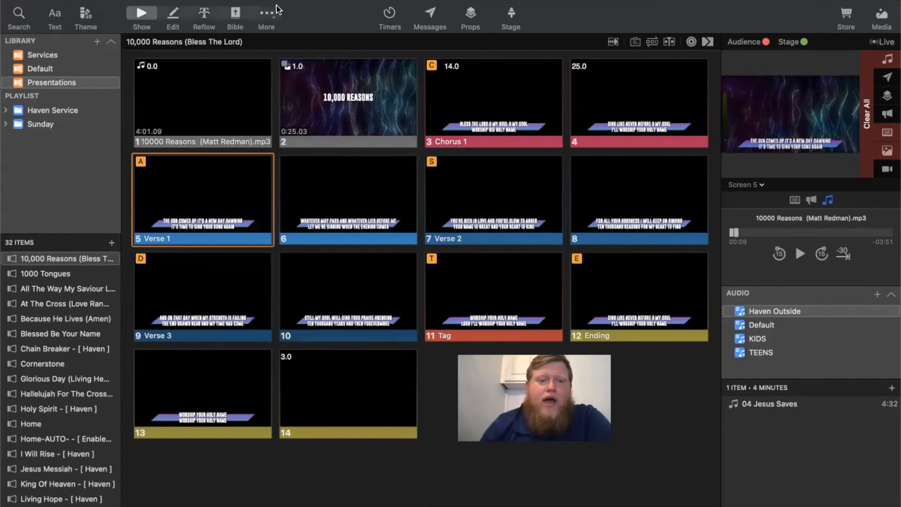
# - Examine the lyrics of all slides through slide 14 in the Reflow Editor, and return to the Show view
pyautogui.click(202, 14)
pyautogui.scroll(-5, 351, 324)
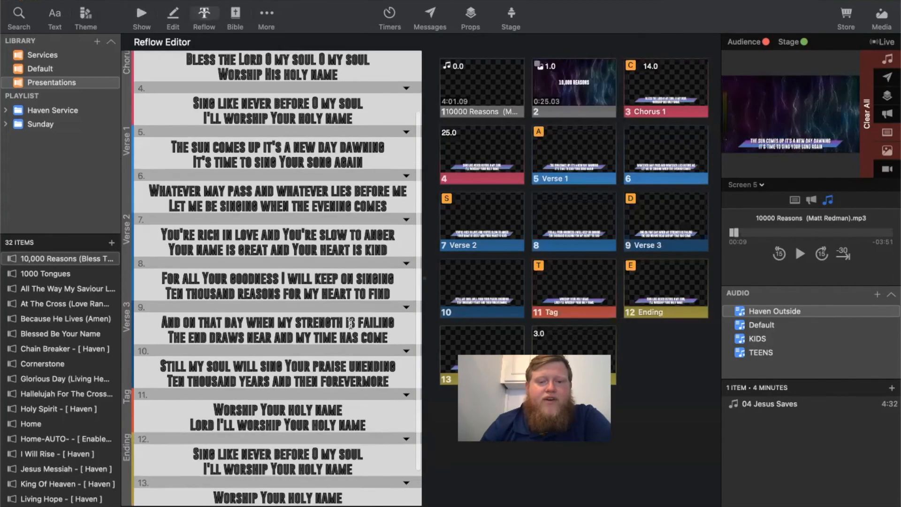
pyautogui.scroll(5, 351, 324)
pyautogui.scroll(-5, 351, 323)
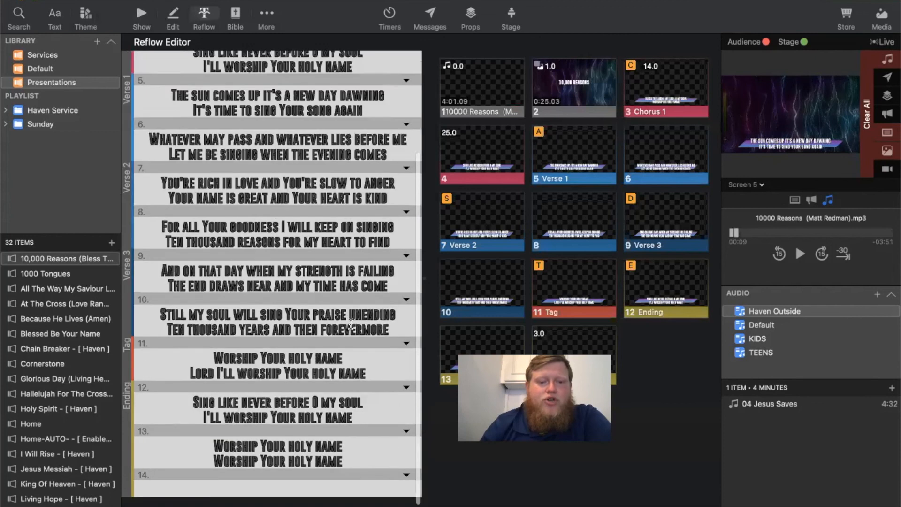
pyautogui.scroll(5, 351, 324)
pyautogui.scroll(-5, 351, 324)
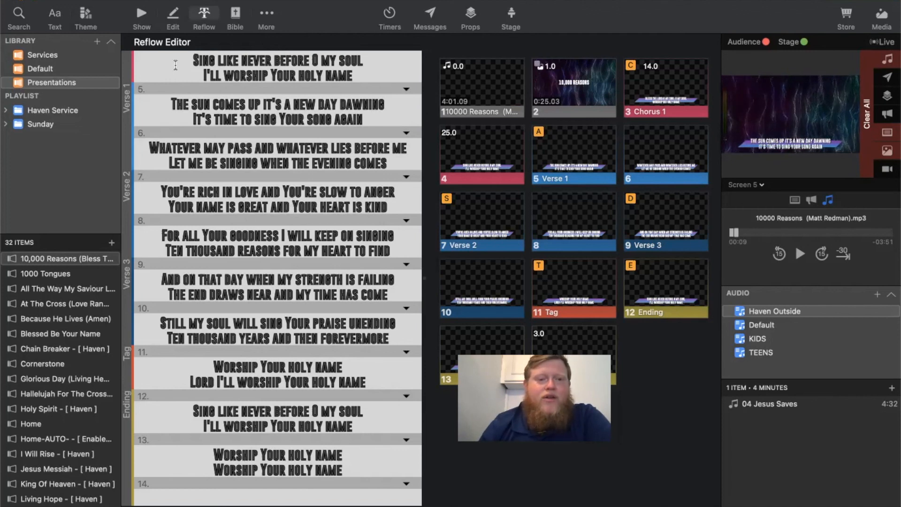
pyautogui.click(141, 15)
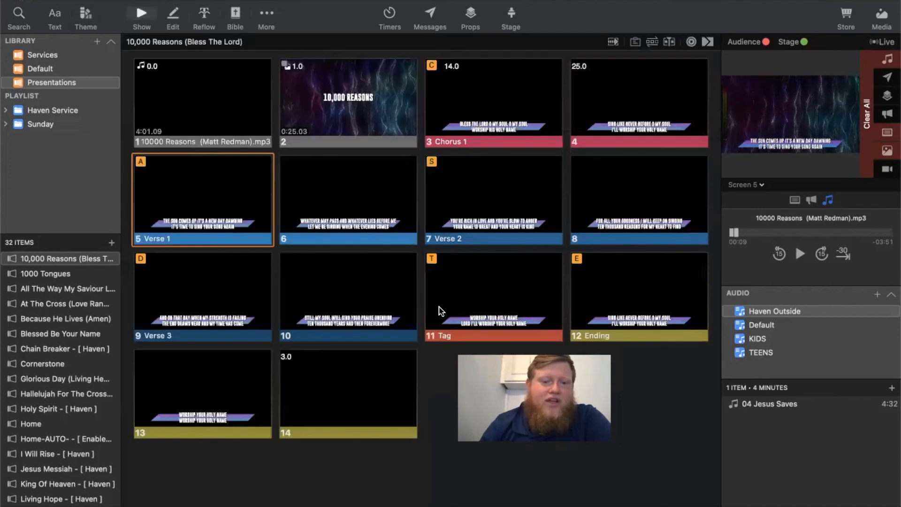